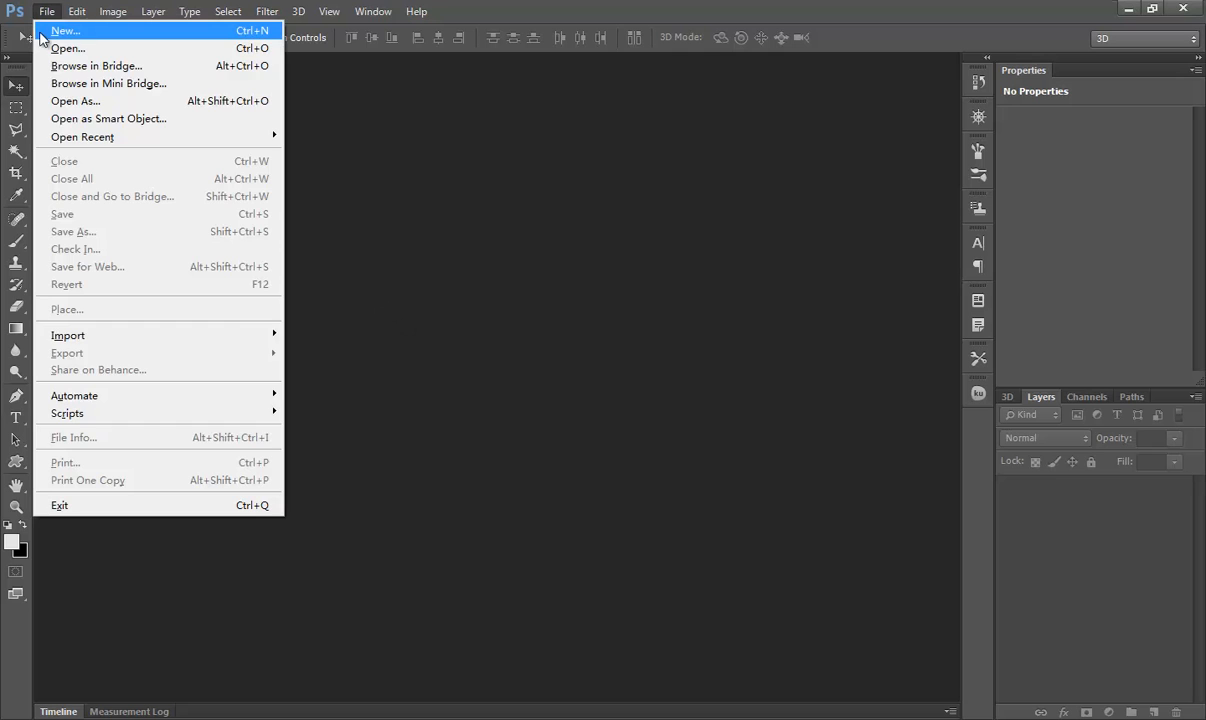
Create a new 779 × 459 px RGB document at 72 pixels/inch with a white background.
left_click(124, 31)
mouse_move(435, 190)
left_mouse_down()
mouse_move(428, 243)
mouse_move(455, 202)
left_mouse_up()
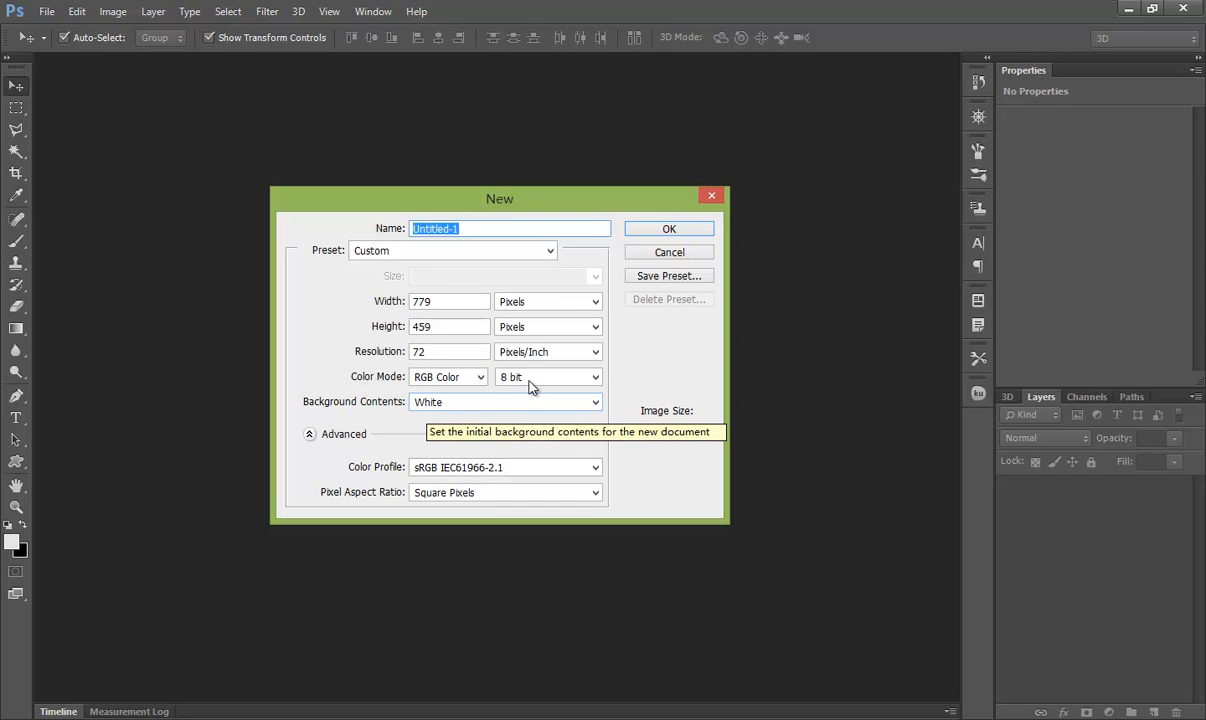
left_click(669, 230)
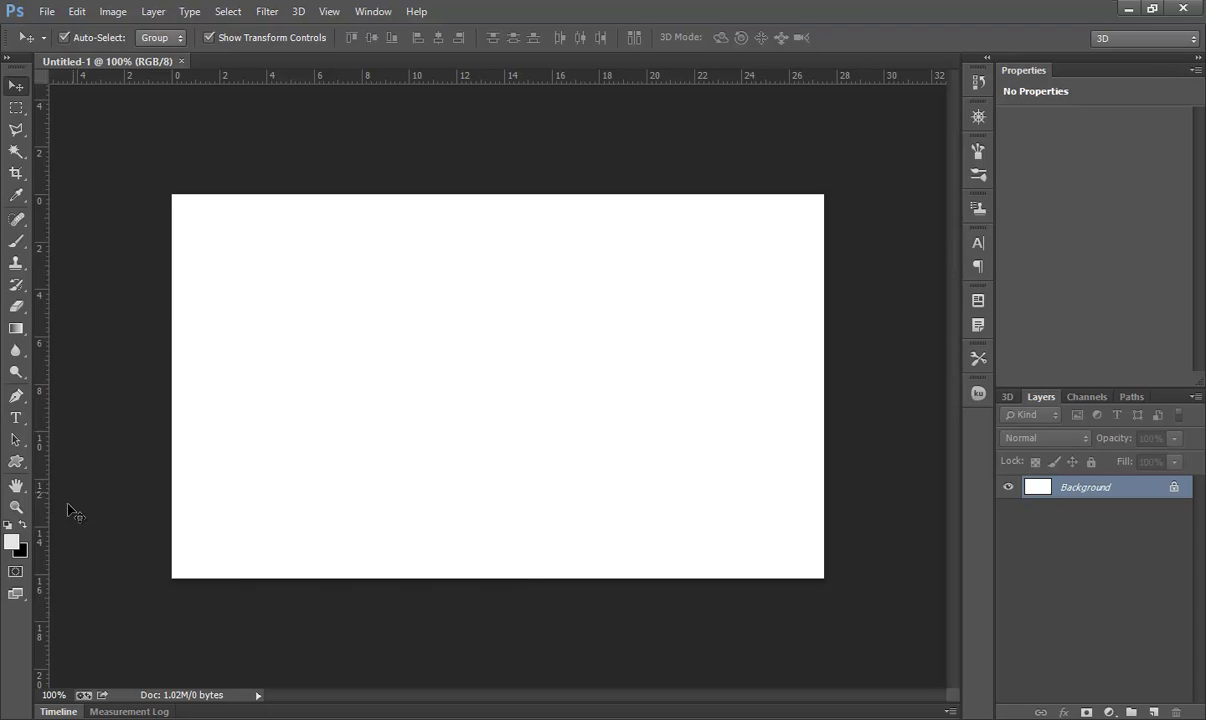
Set the foreground color to e8e8e8 and fill the background layer with it.
left_click(12, 541)
left_click_drag(600, 136, 596, 133)
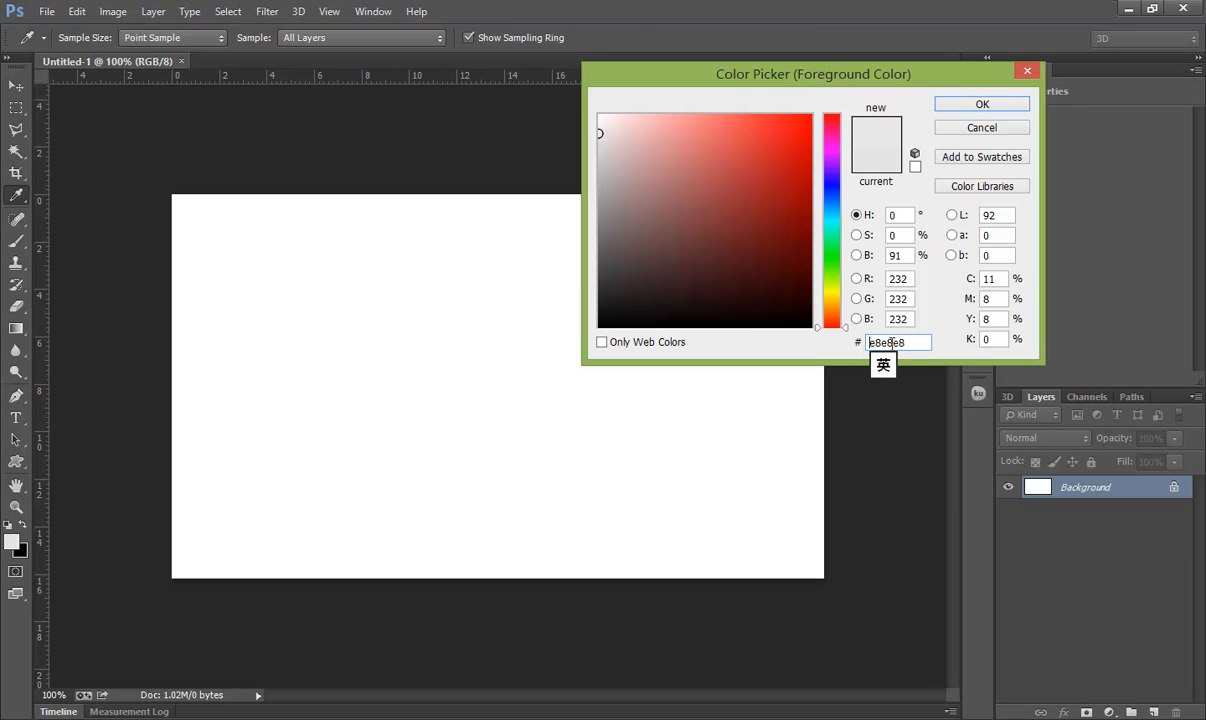
left_click(947, 104)
key("v")
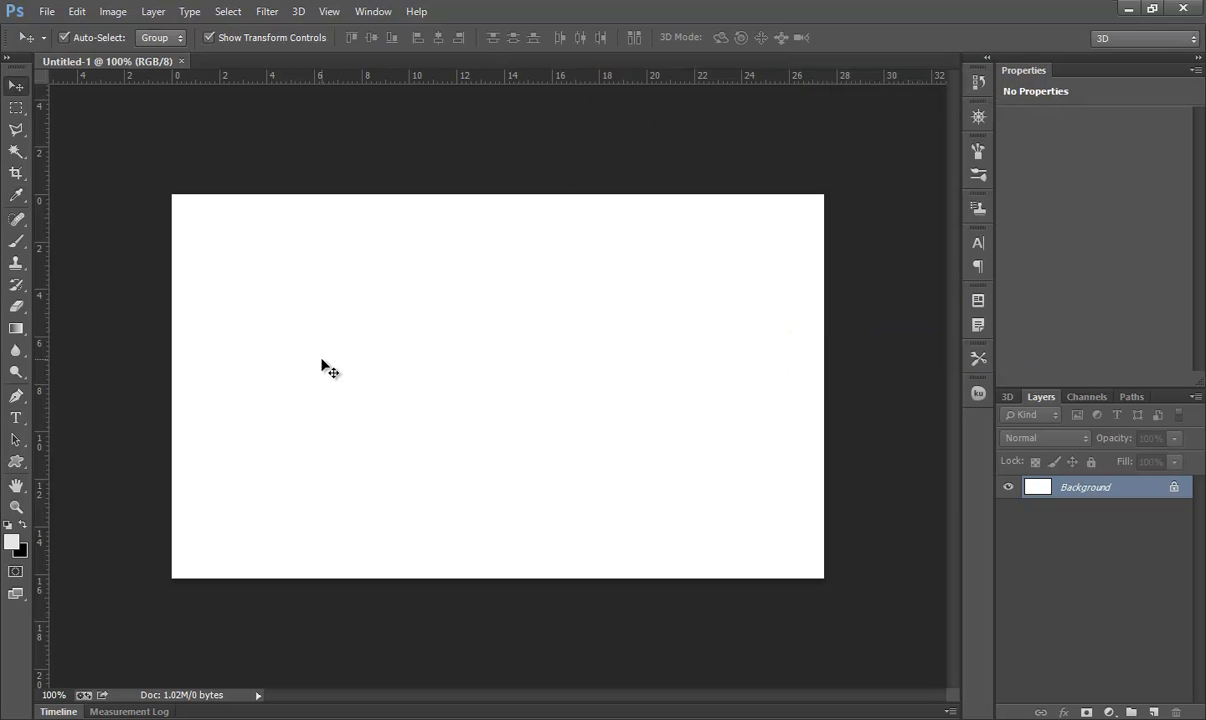
left_click(10, 544)
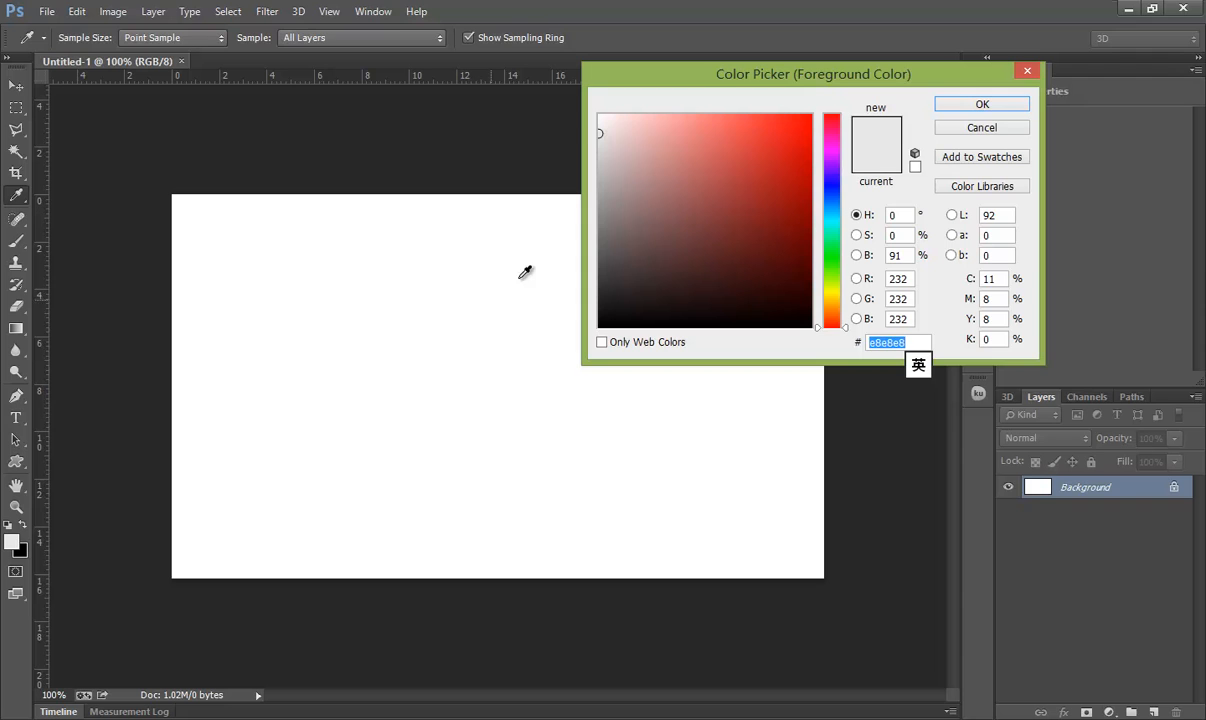
left_click(990, 106)
key("v")
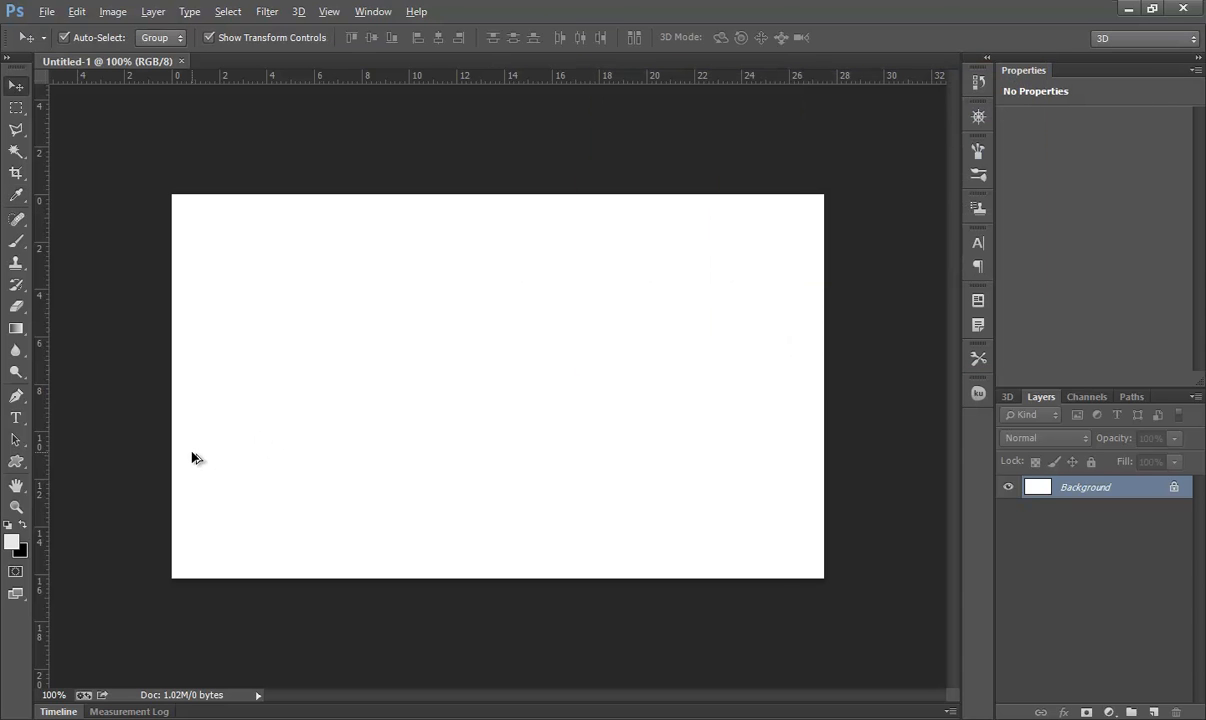
key("alt+BackSpace")
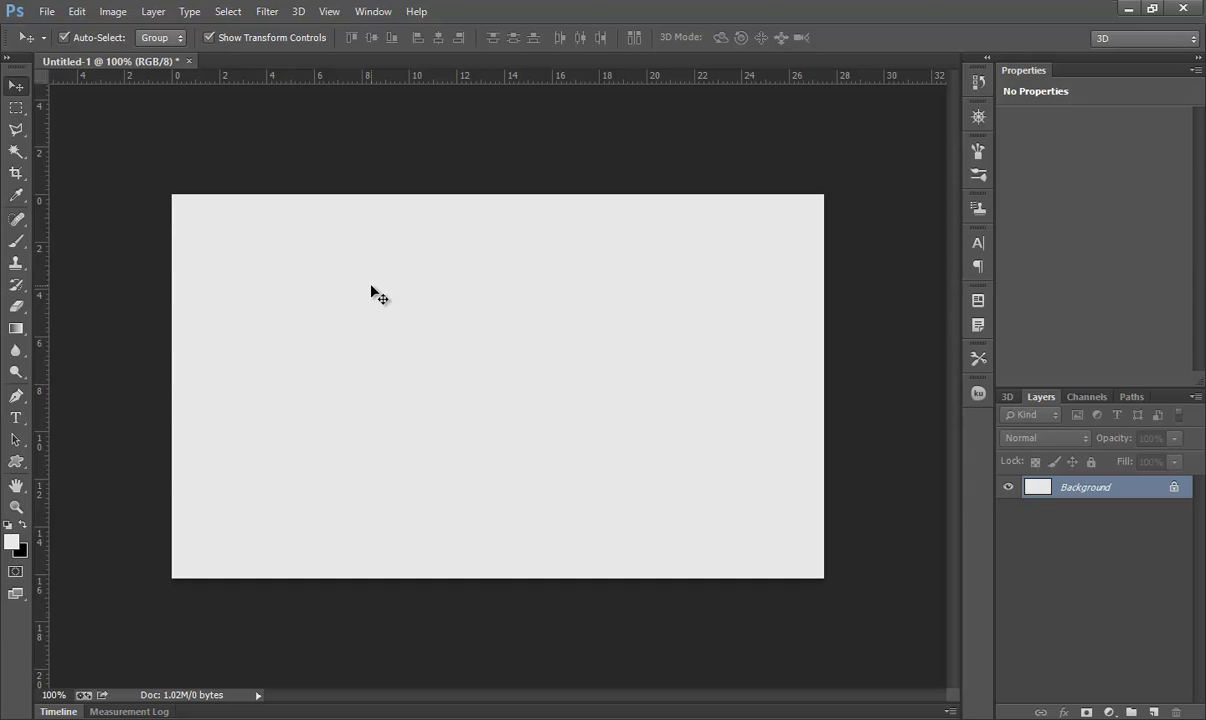
Draw a rounded rectangle about 183 × 183 px in the canvas's left half and set all its corner radii to 15 px.
left_click(18, 462)
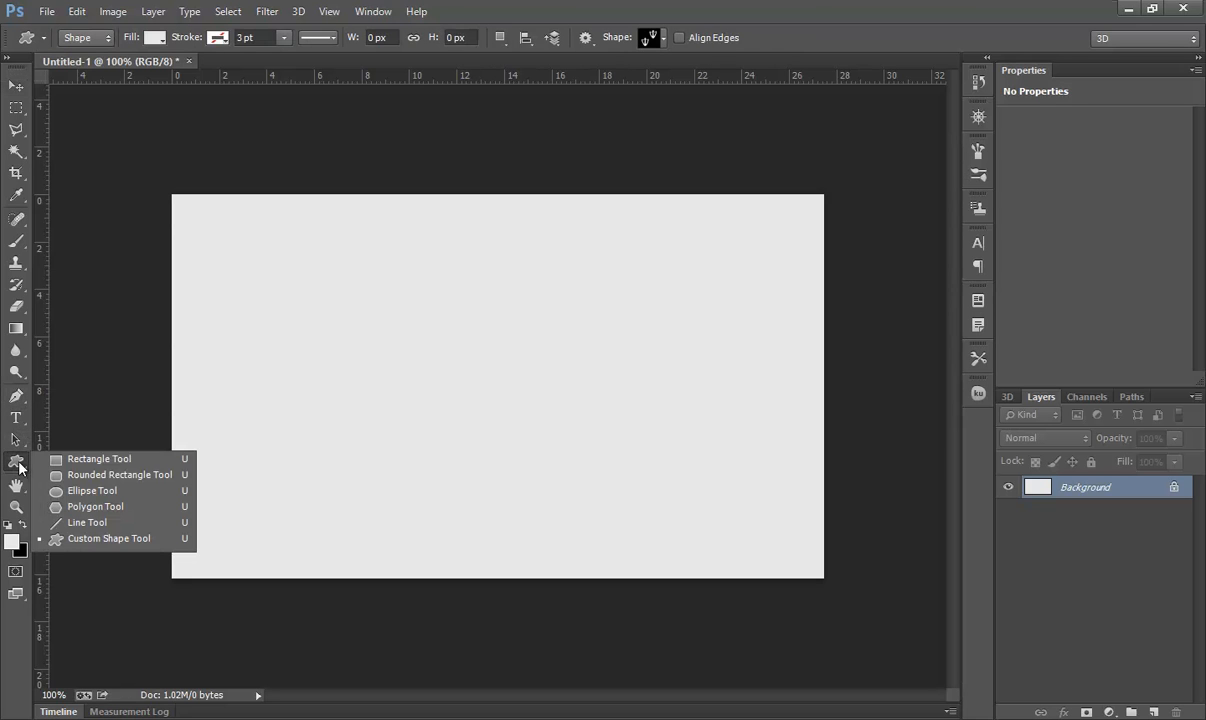
left_click(70, 476)
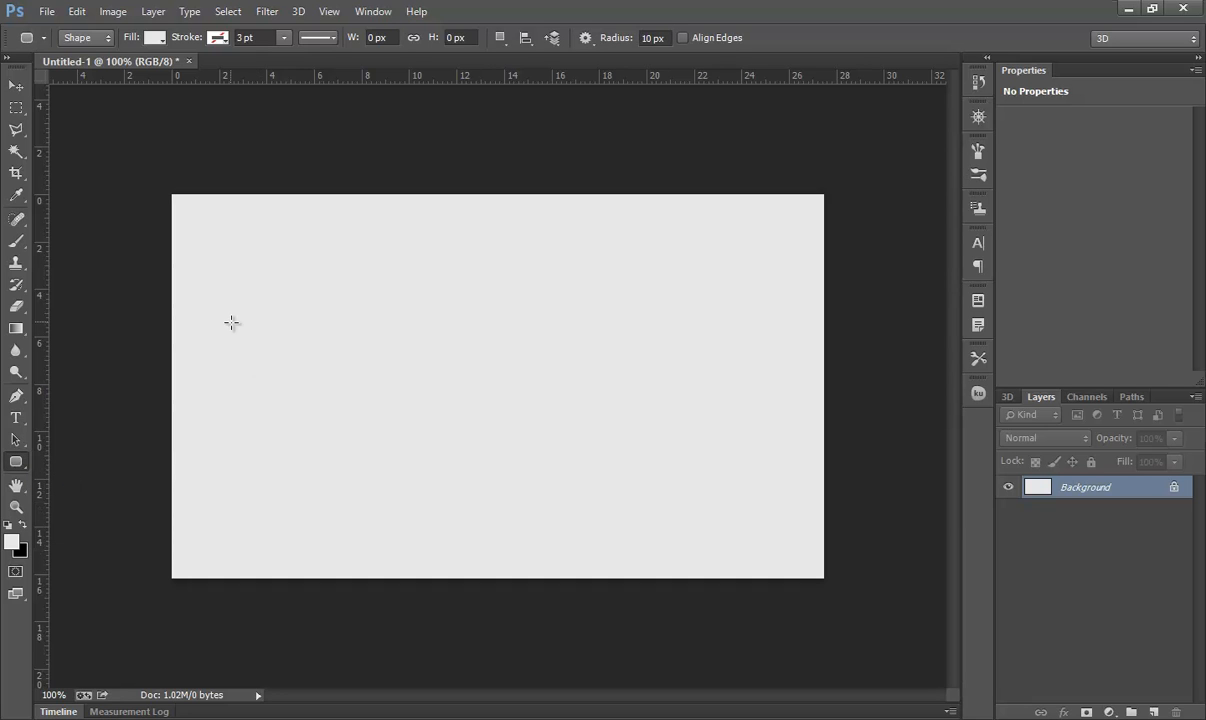
left_click_drag(229, 314, 430, 469)
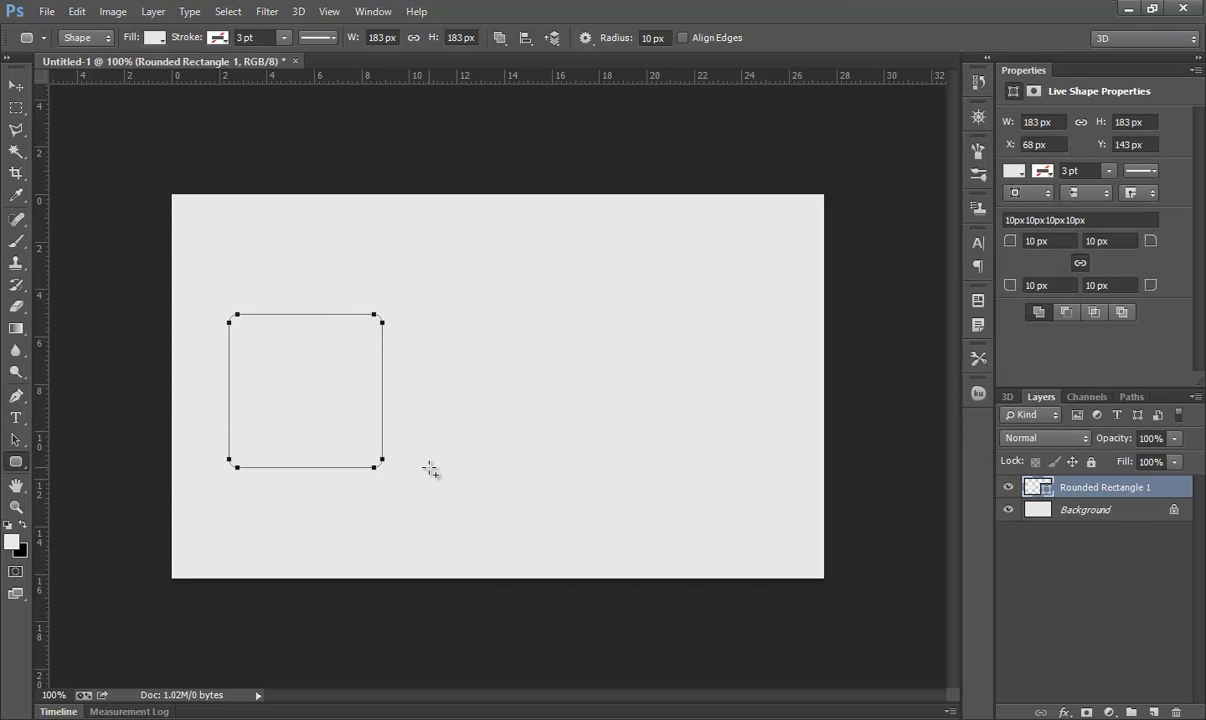
left_click(1030, 241)
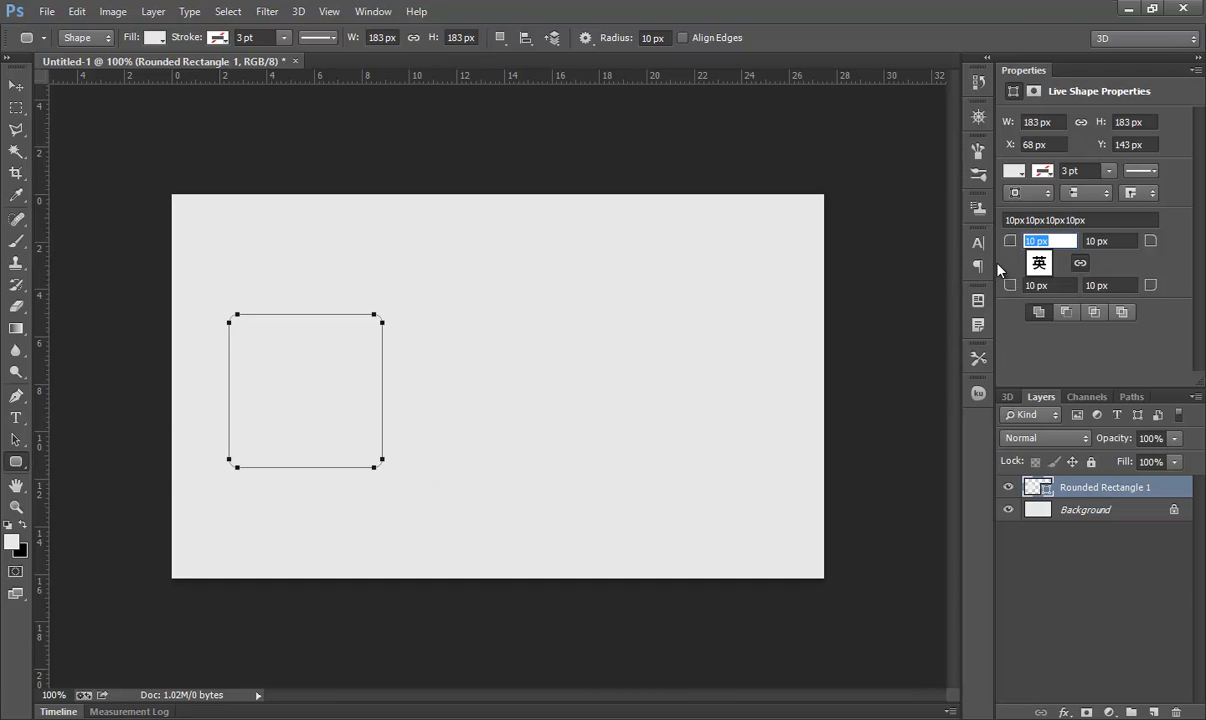
type("15")
key("Return")
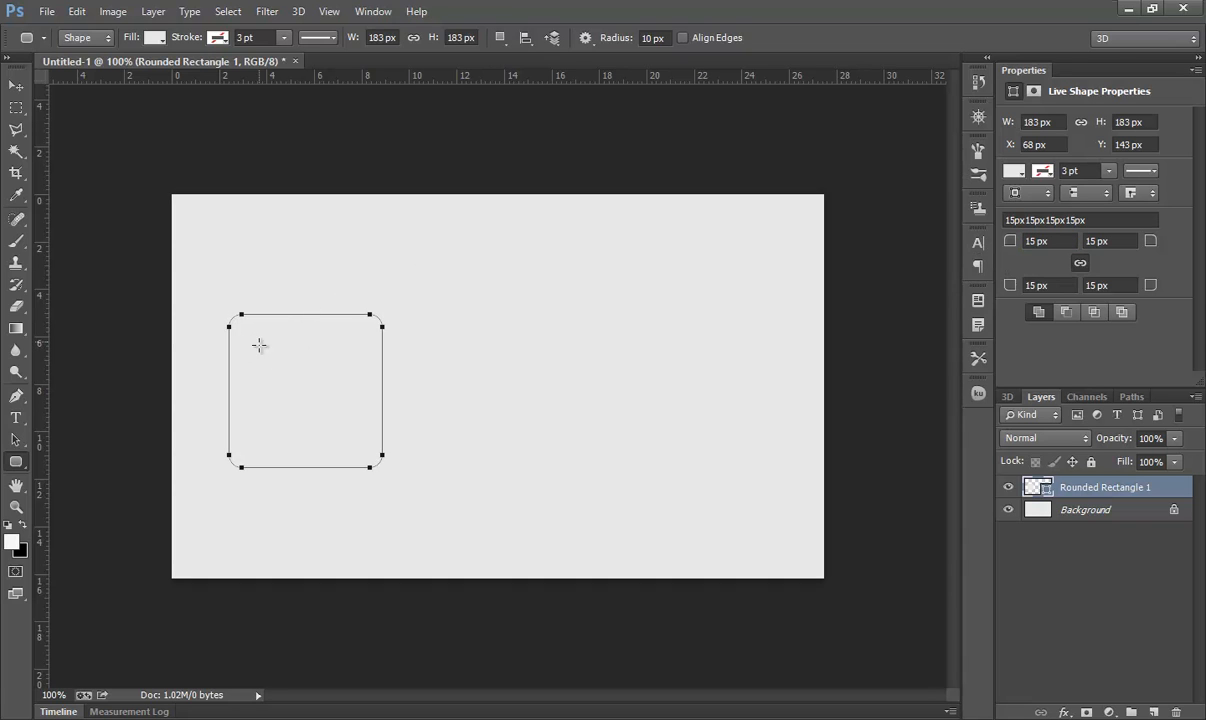
Set the rounded rectangle's fill color to f8f8f8.
left_click(154, 38)
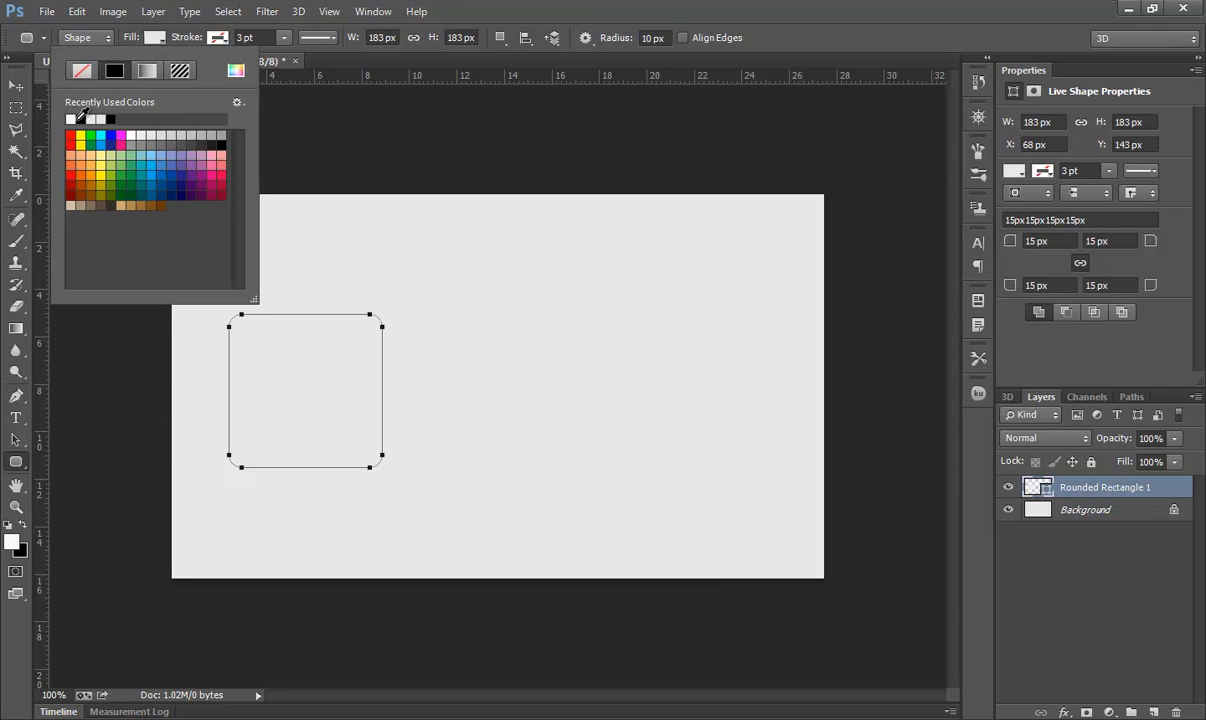
left_click(72, 118)
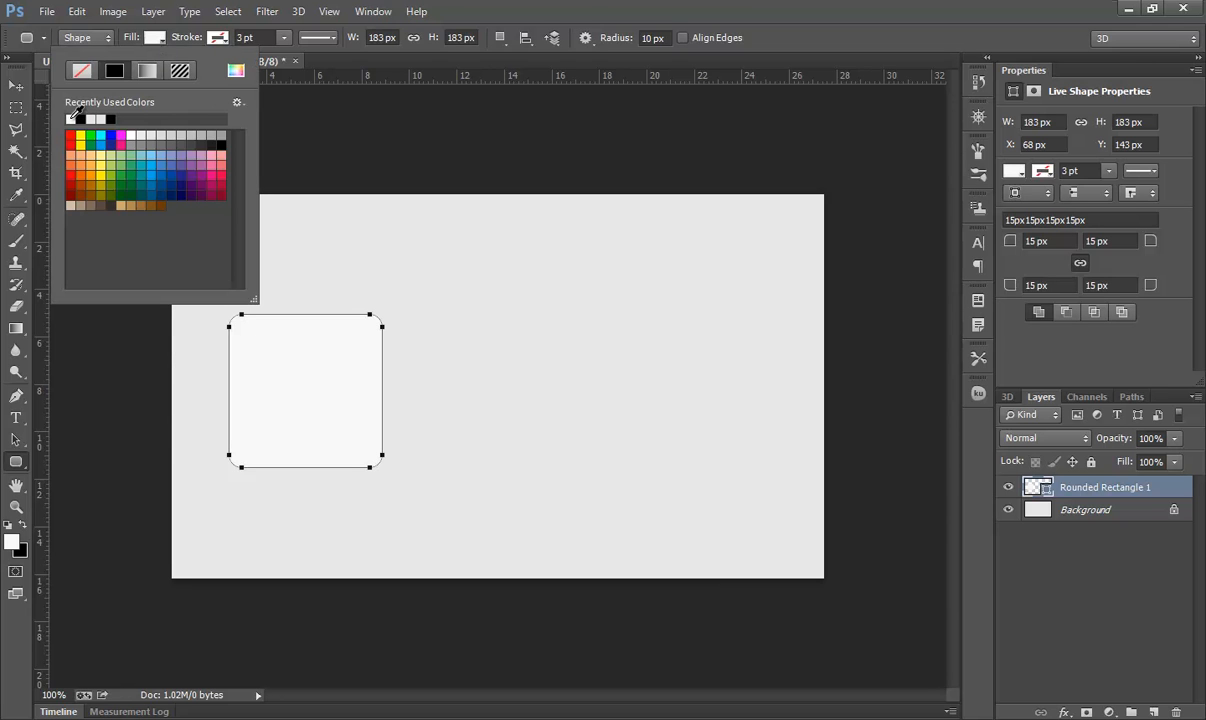
left_click(236, 71)
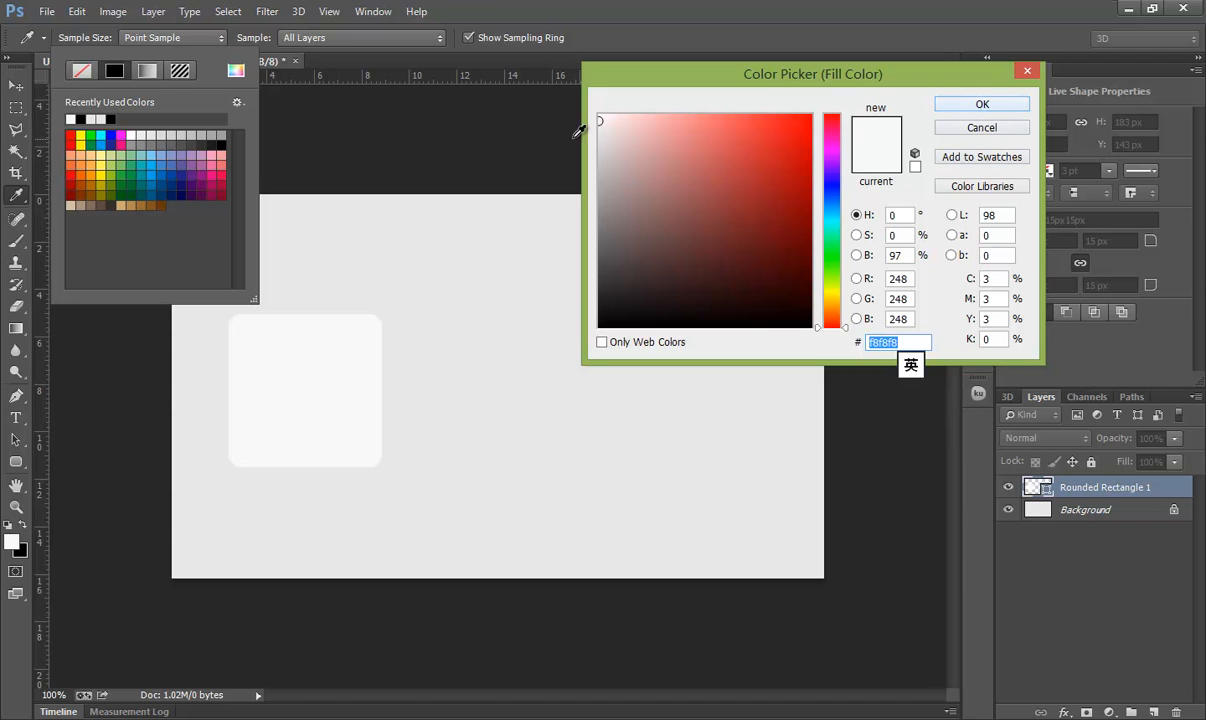
left_click_drag(598, 120, 600, 119)
left_click_drag(926, 345, 731, 329)
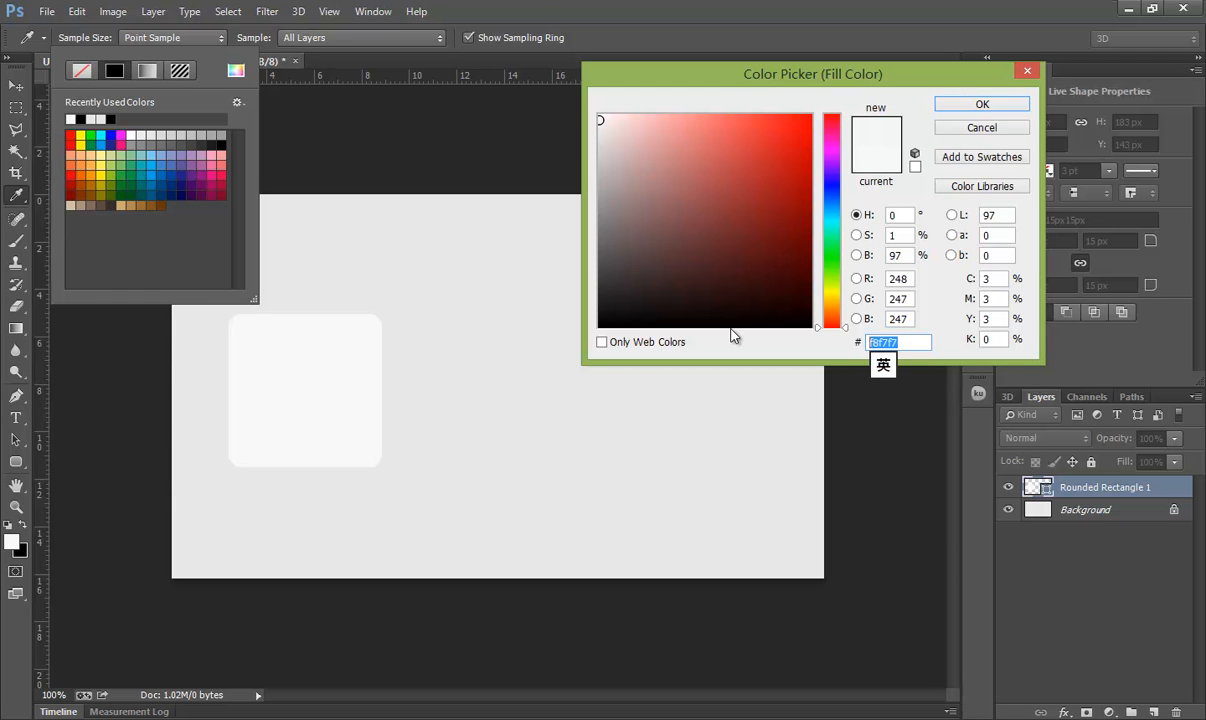
type("f8f8f8")
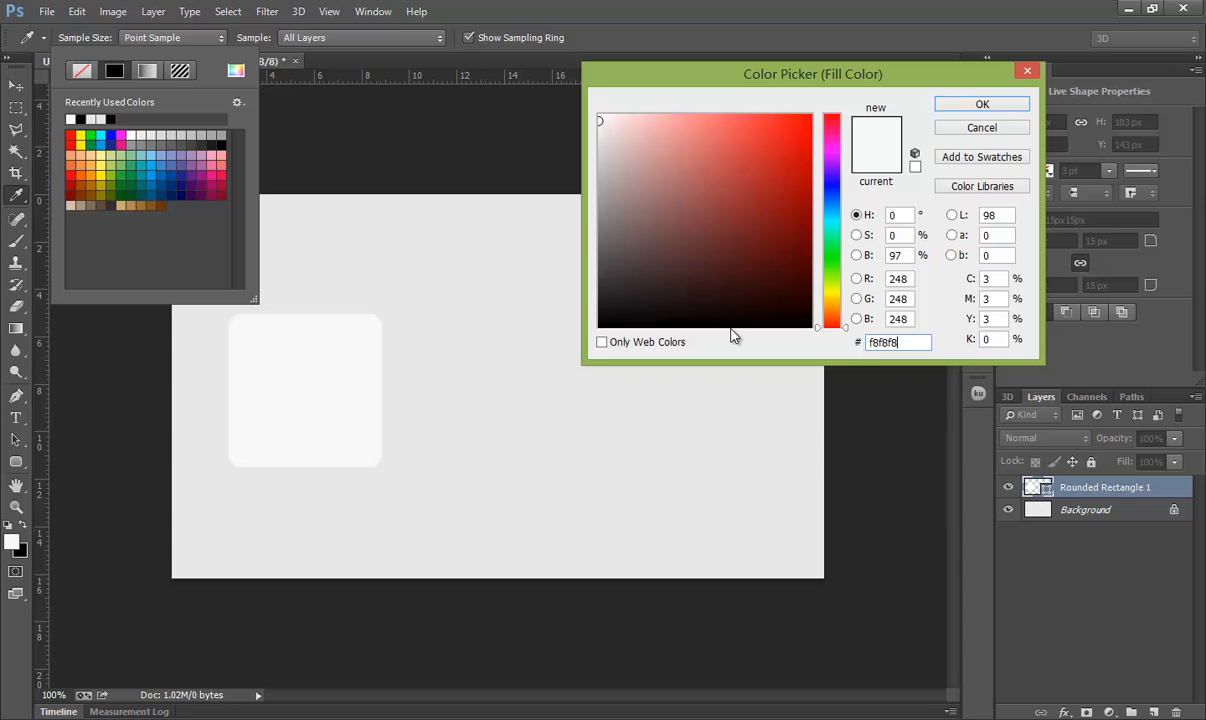
left_click(943, 108)
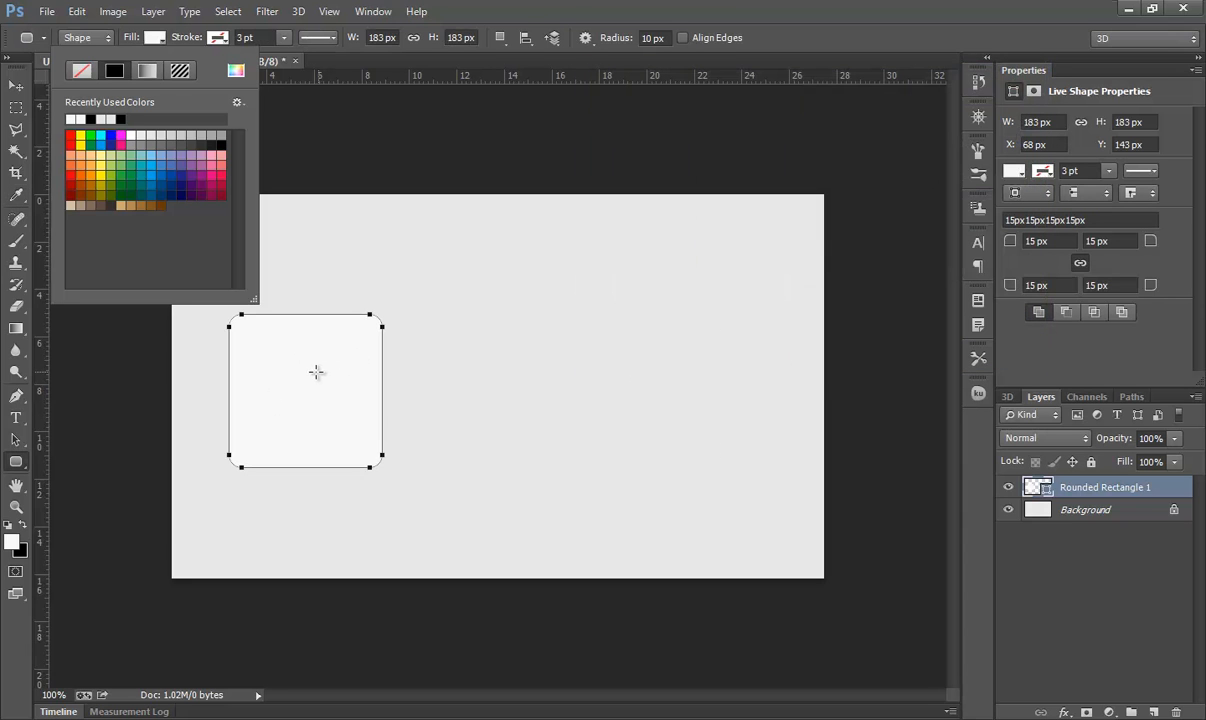
Try a 3 pt gray stroke on the rounded rectangle and set the stroke back to no color.
left_click(224, 41)
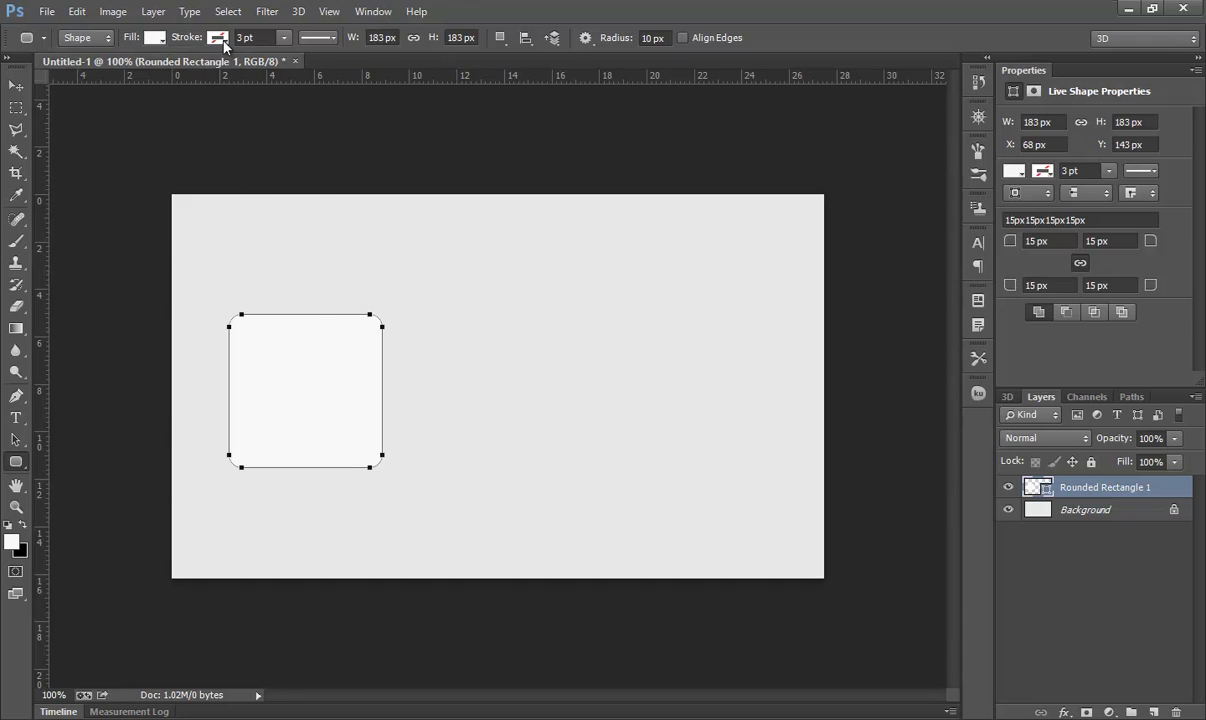
left_click(223, 42)
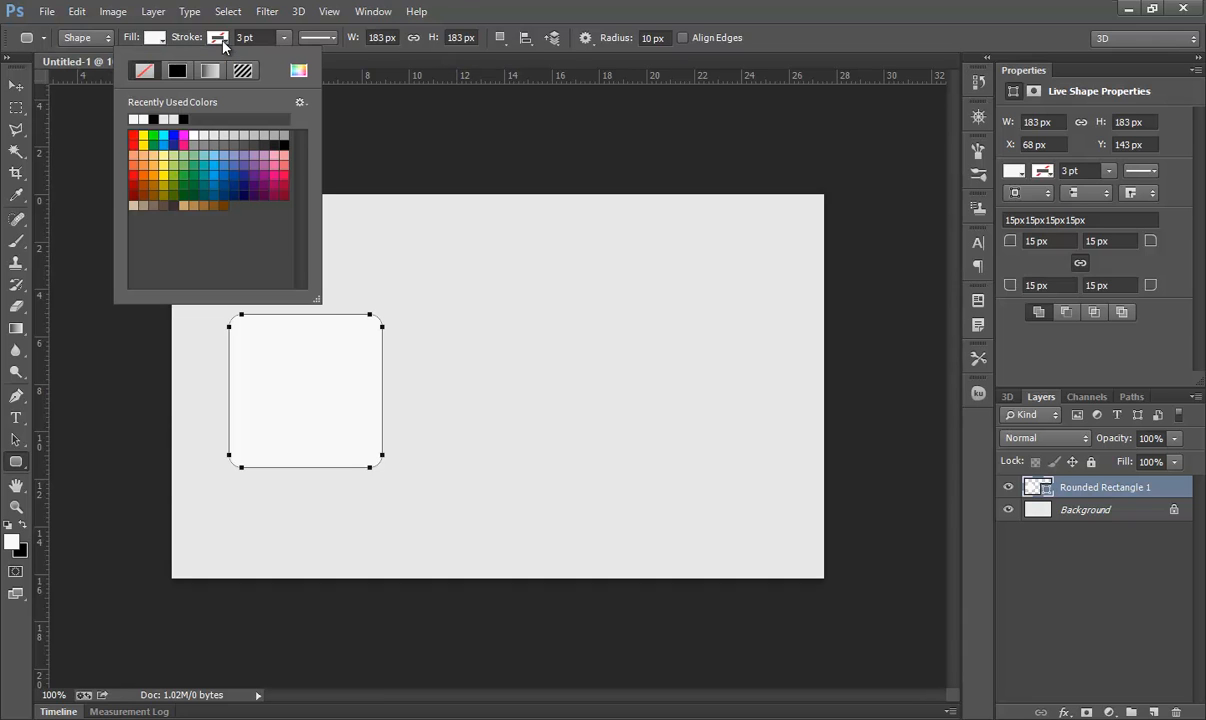
left_click(194, 136)
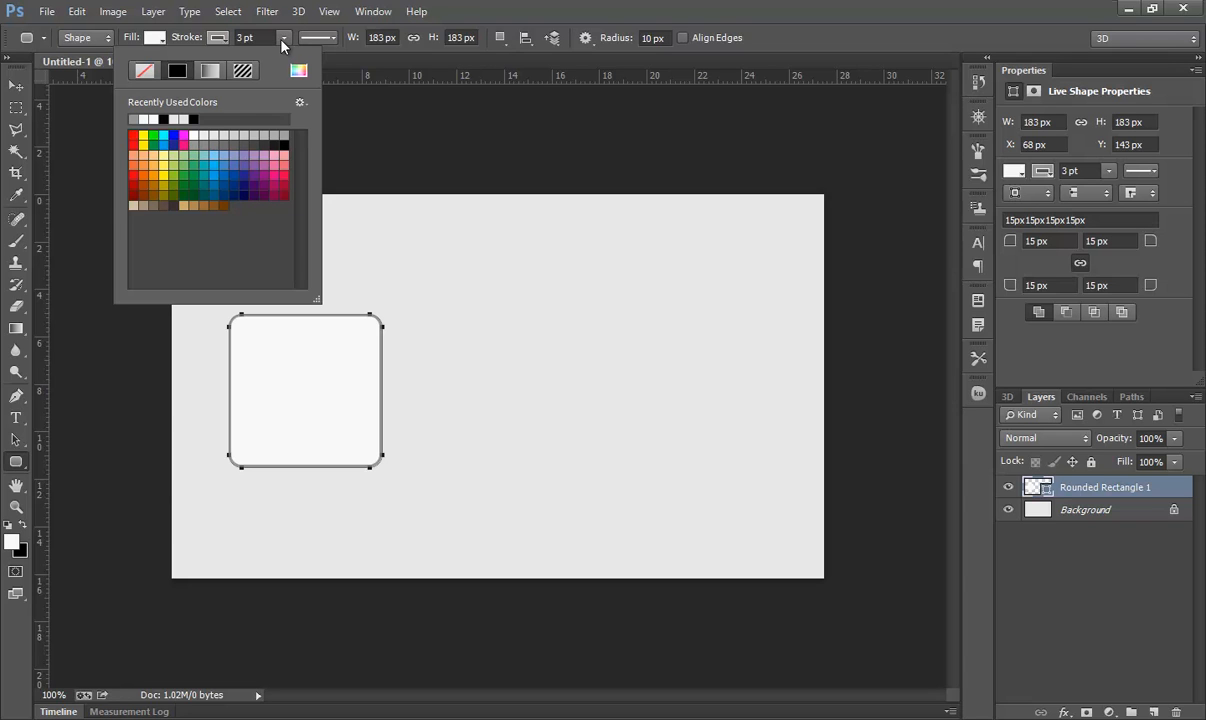
left_click(145, 71)
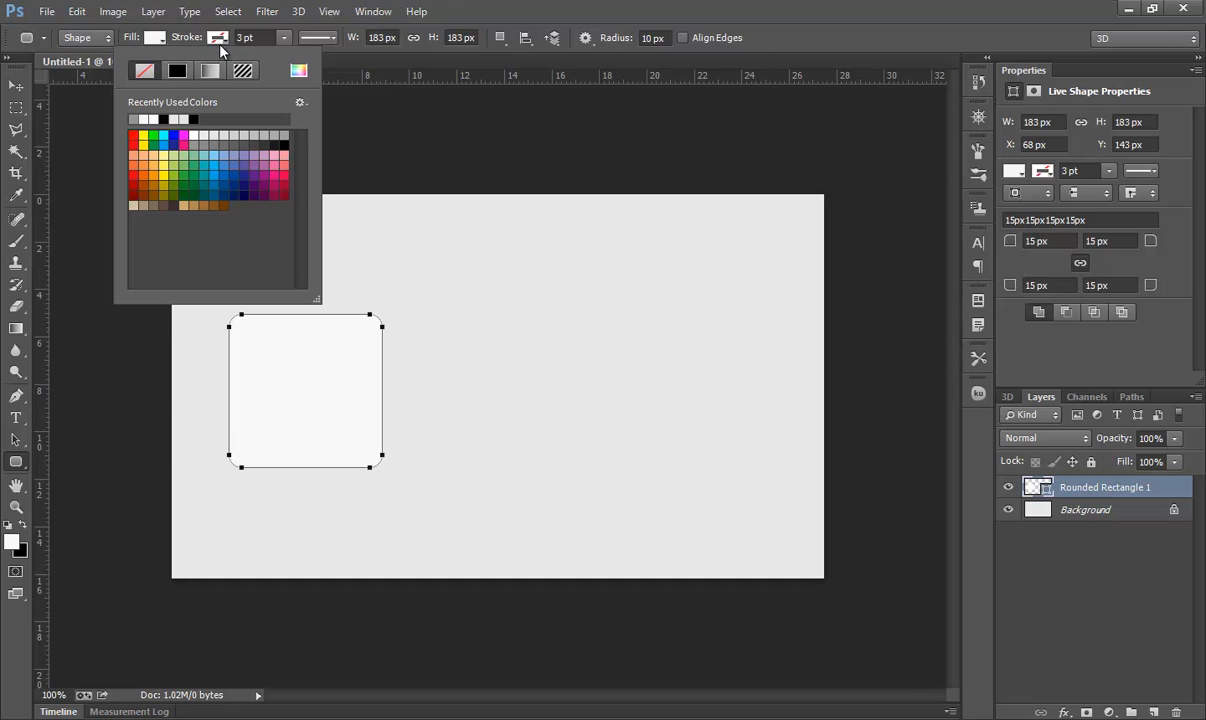
left_click(386, 62)
Move the rounded rectangle's path to the middle of the canvas, at about X 309 px, Y 140 px.
left_click(16, 437)
left_click_drag(324, 317, 518, 318)
left_click(640, 387)
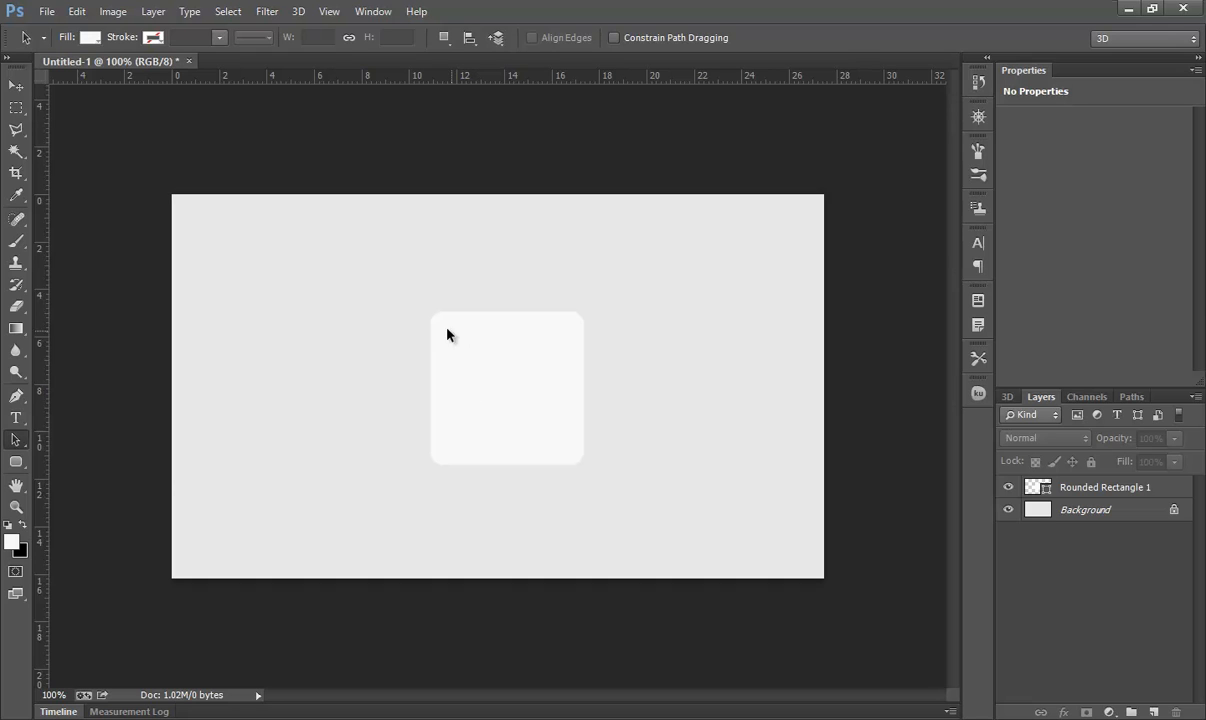
Add a Stroke layer style to the rounded rectangle's layer with the color e0e0e0.
left_click(1072, 493)
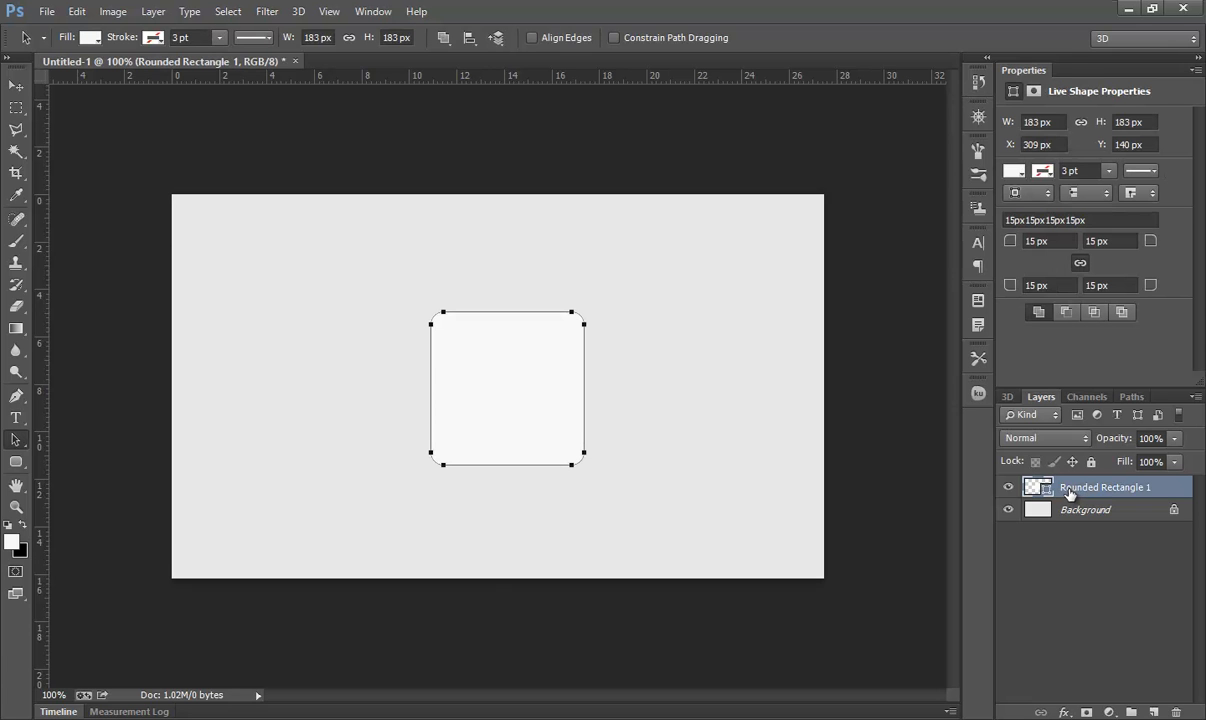
right_click(1069, 493)
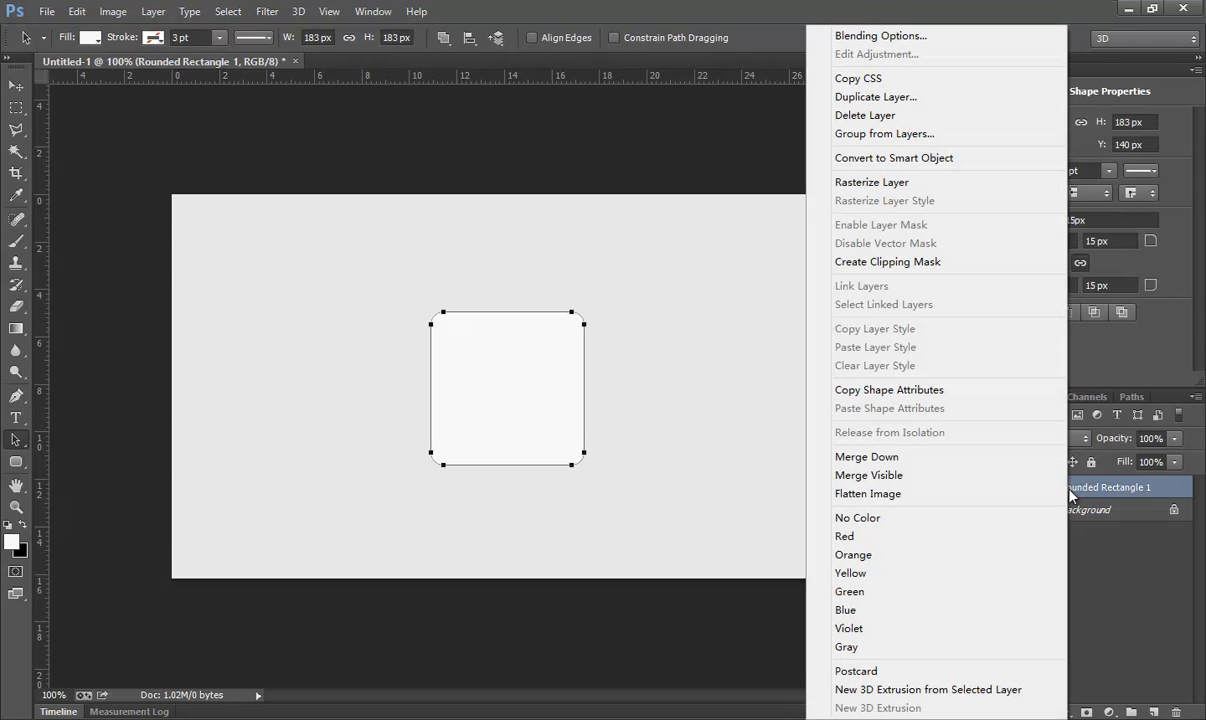
left_click(890, 43)
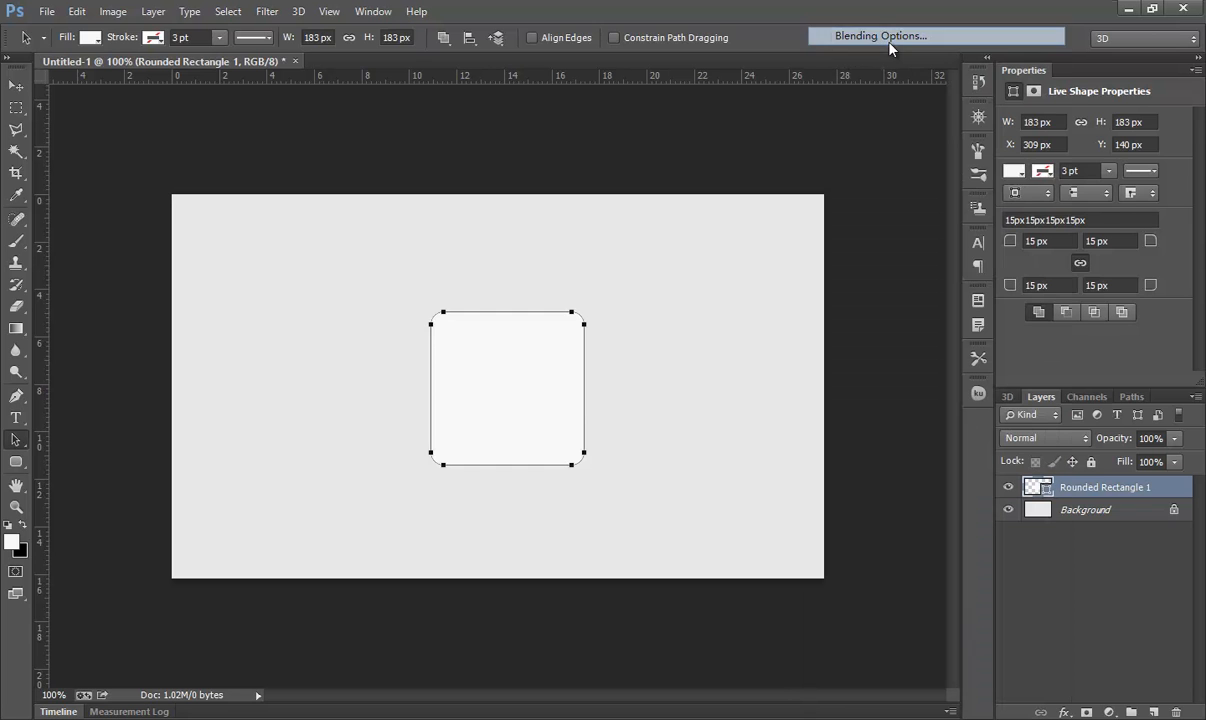
left_click_drag(636, 198, 738, 124)
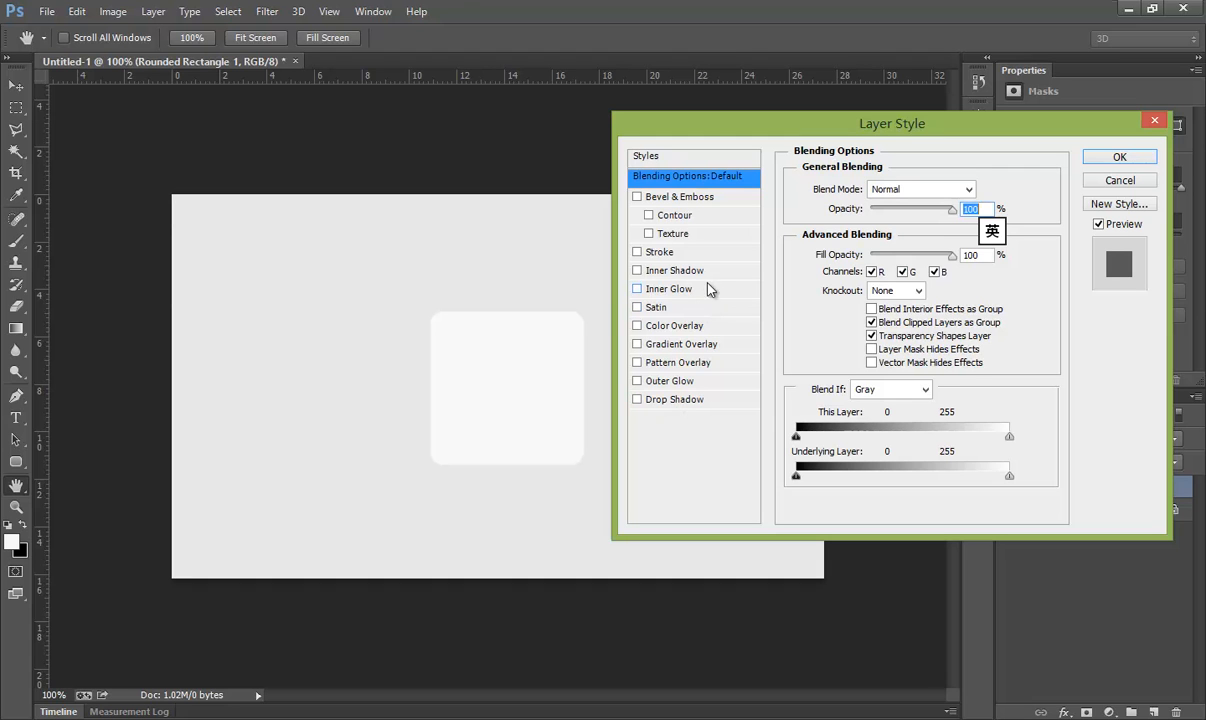
left_click(662, 253)
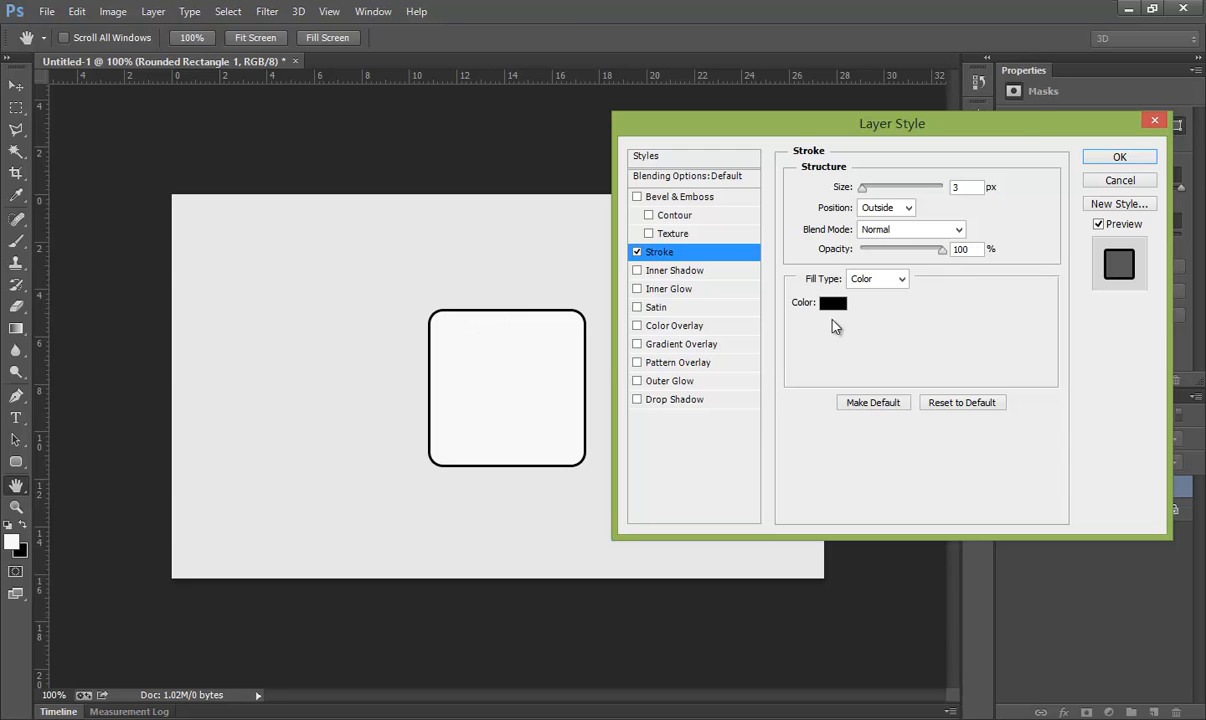
left_click(833, 302)
left_click(601, 141)
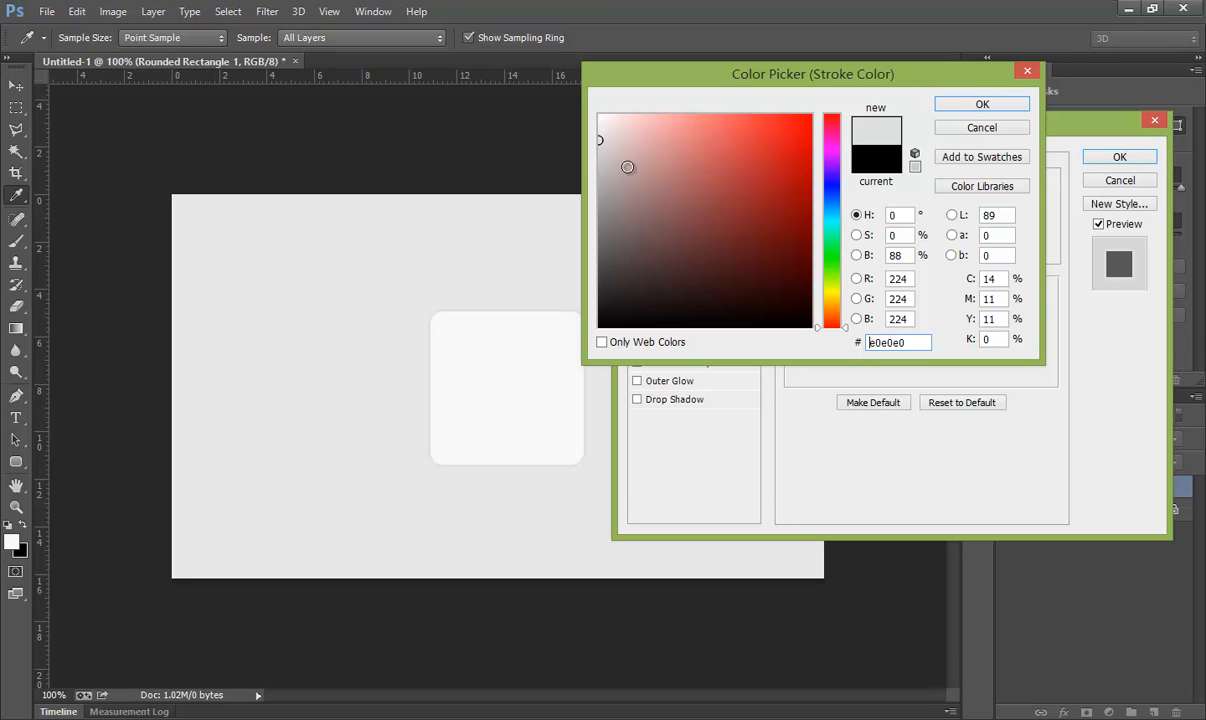
left_click(962, 104)
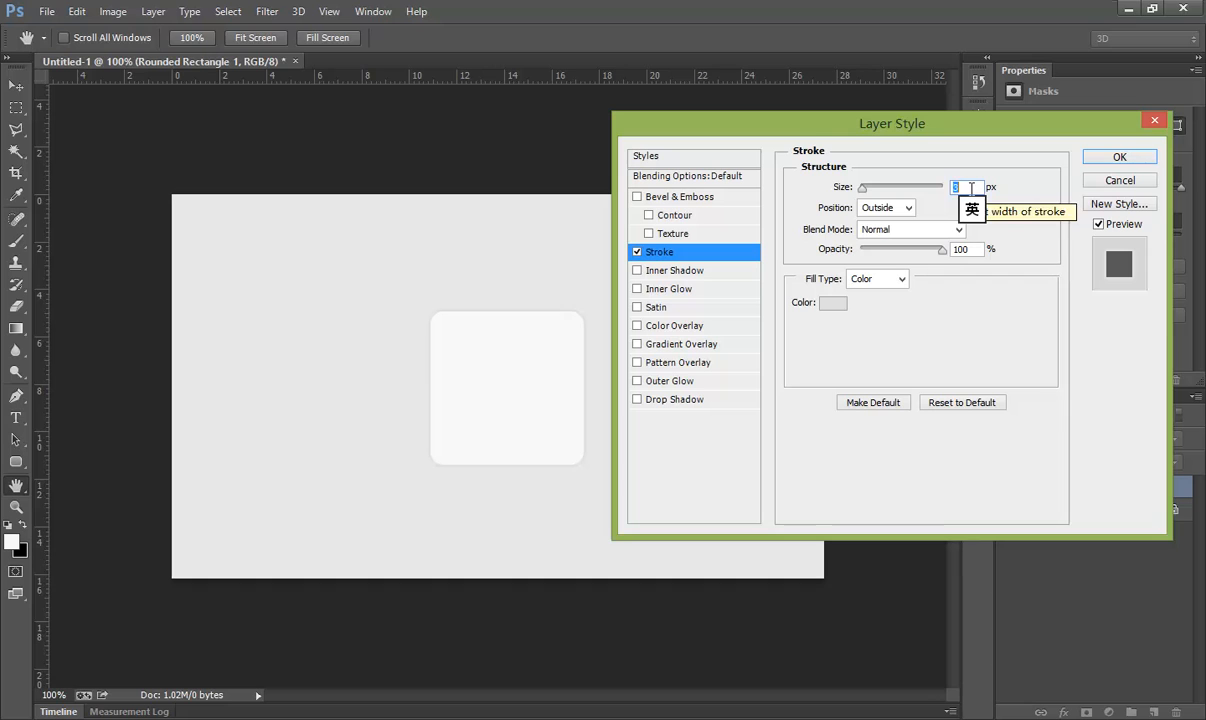
Set the Stroke effect's size to 1 px and its opacity to 77%.
type("1")
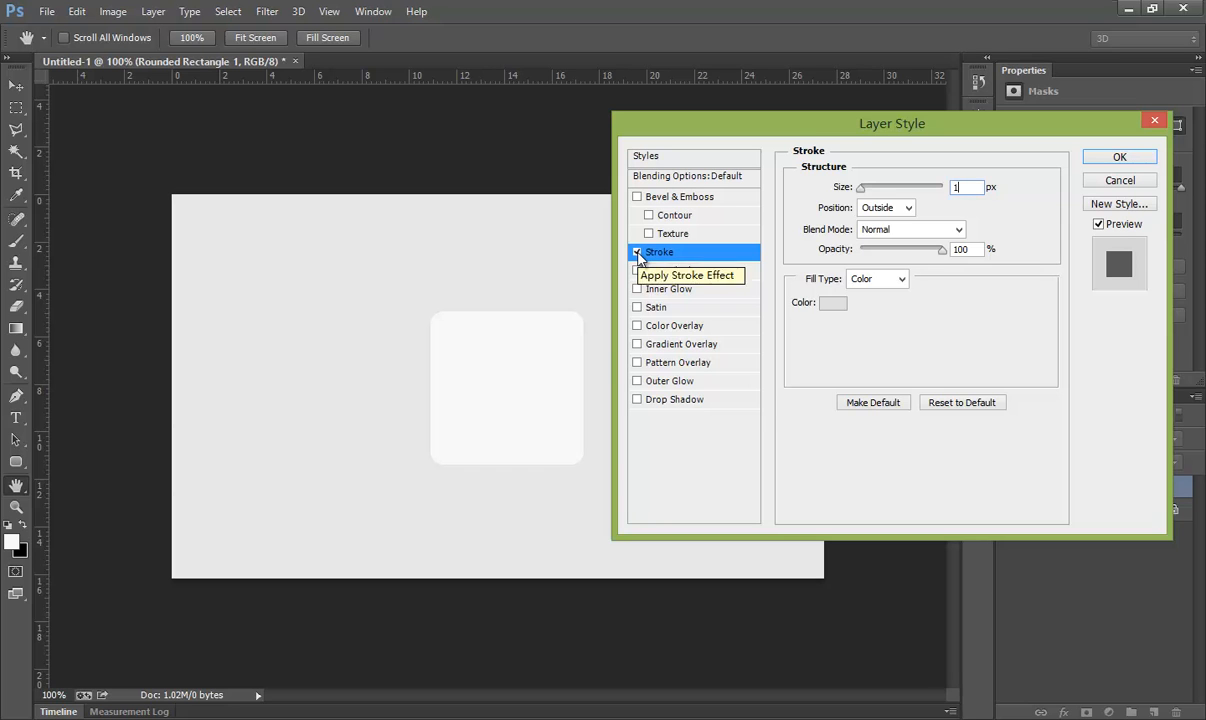
left_click(638, 255)
left_click(638, 255)
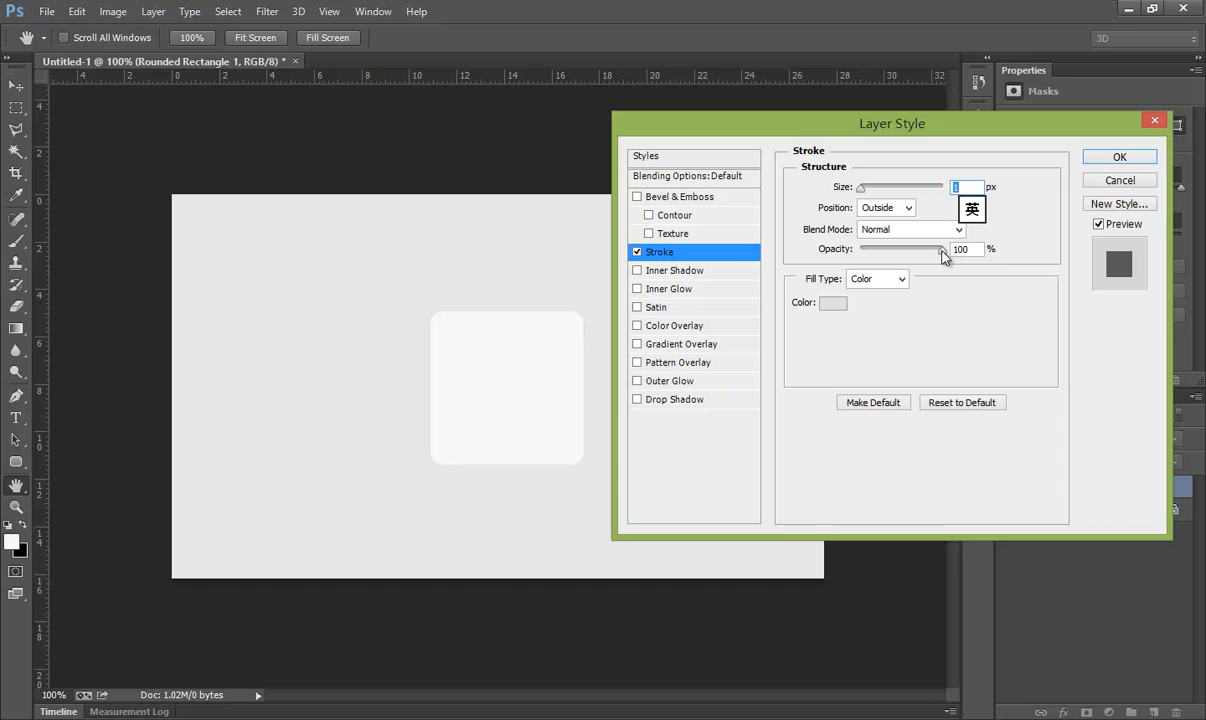
left_click_drag(944, 256, 926, 258)
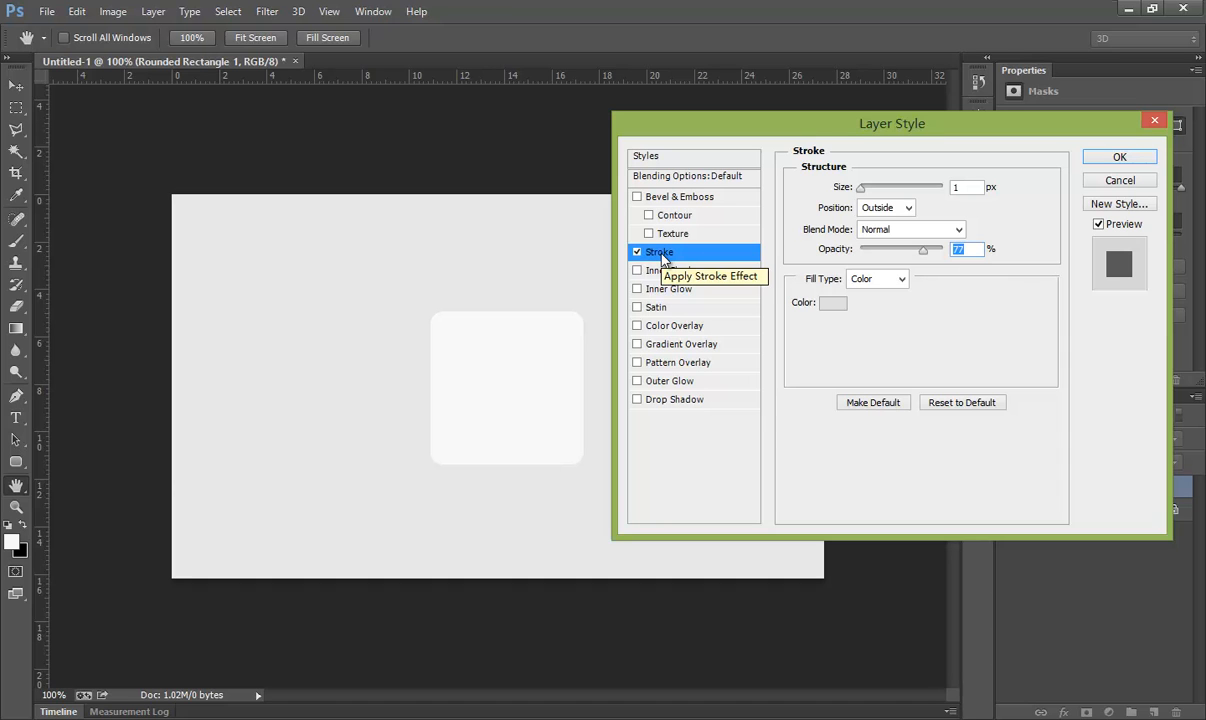
Add a Bevel & Emboss effect to the rounded rectangle with Soften at 14 px and a muted grayish shadow color.
left_click(662, 199)
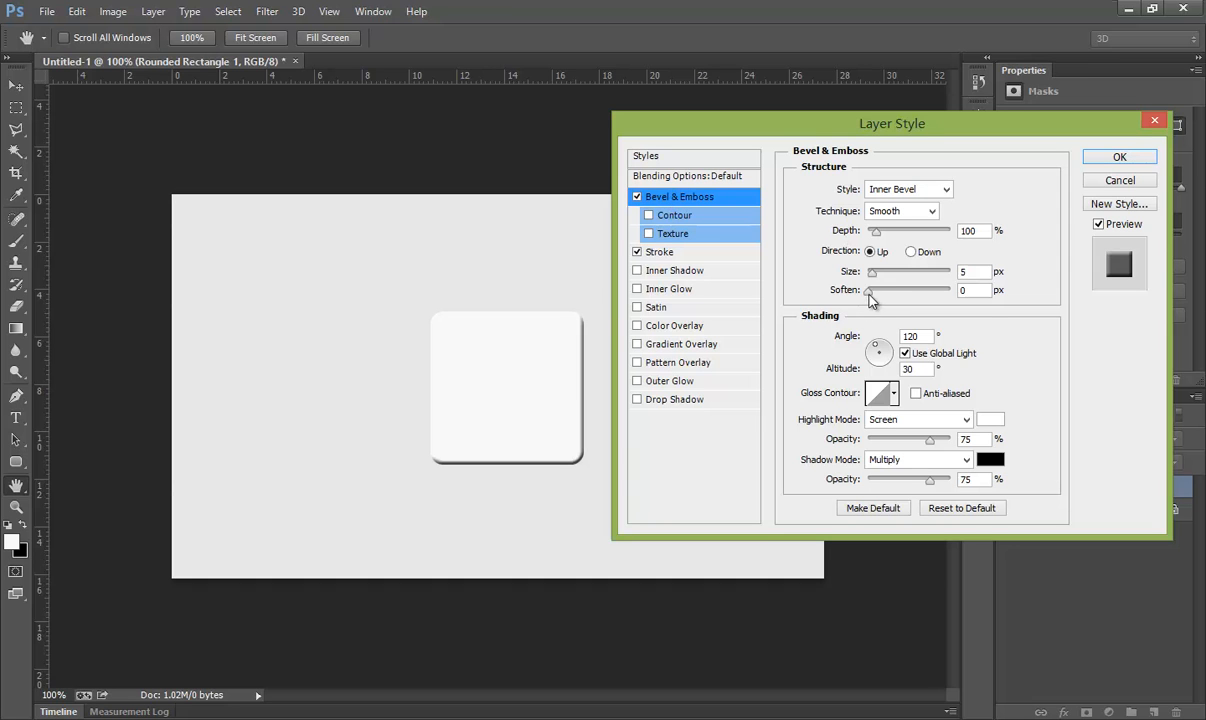
left_click_drag(868, 290, 913, 290)
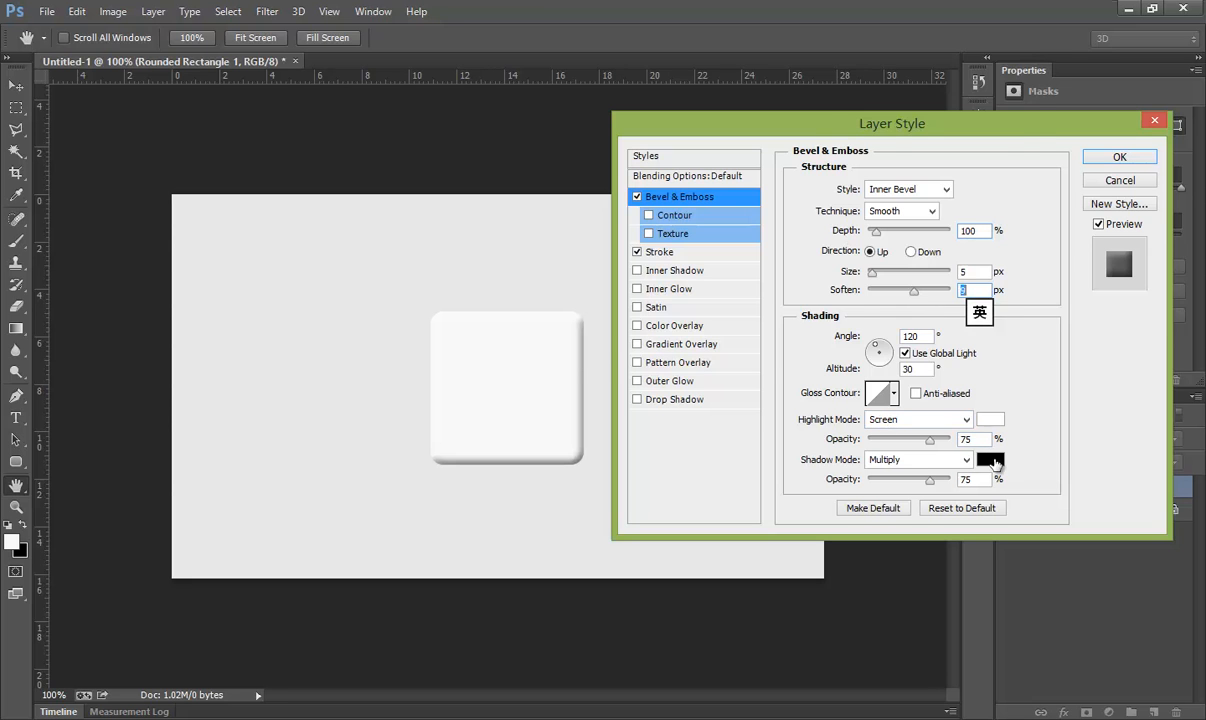
left_click(990, 459)
left_click_drag(616, 183, 614, 154)
left_click(869, 342)
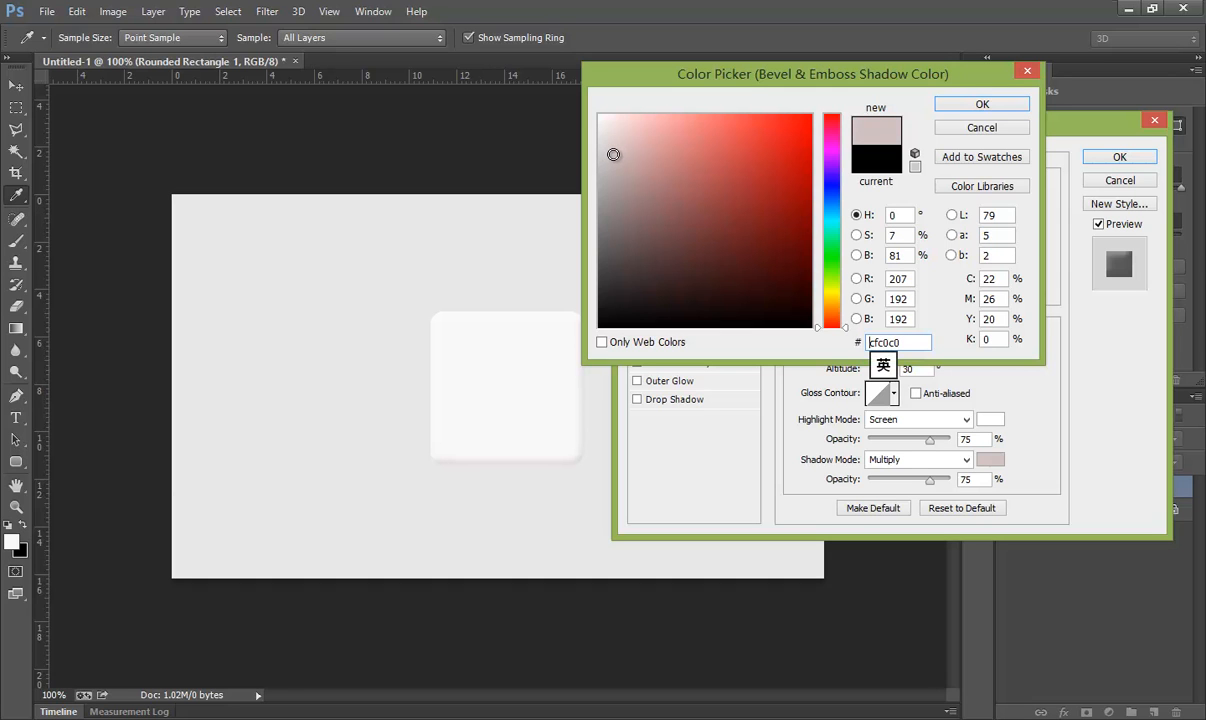
left_click(606, 144)
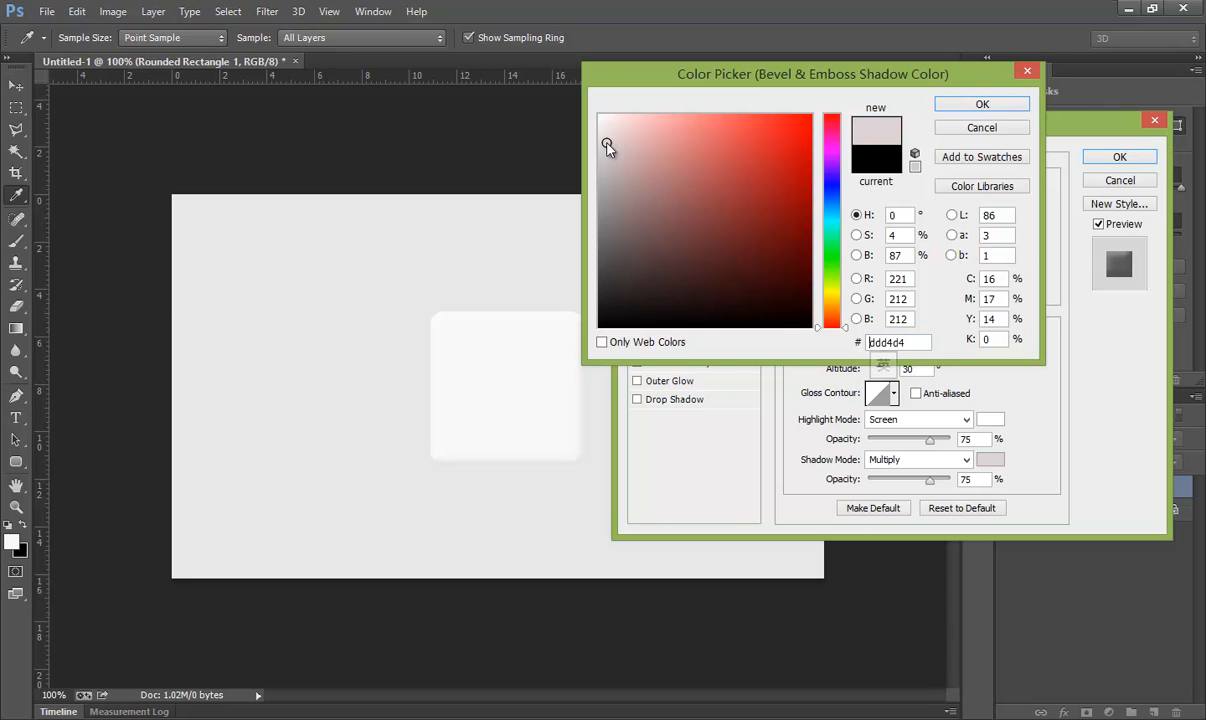
left_click(982, 127)
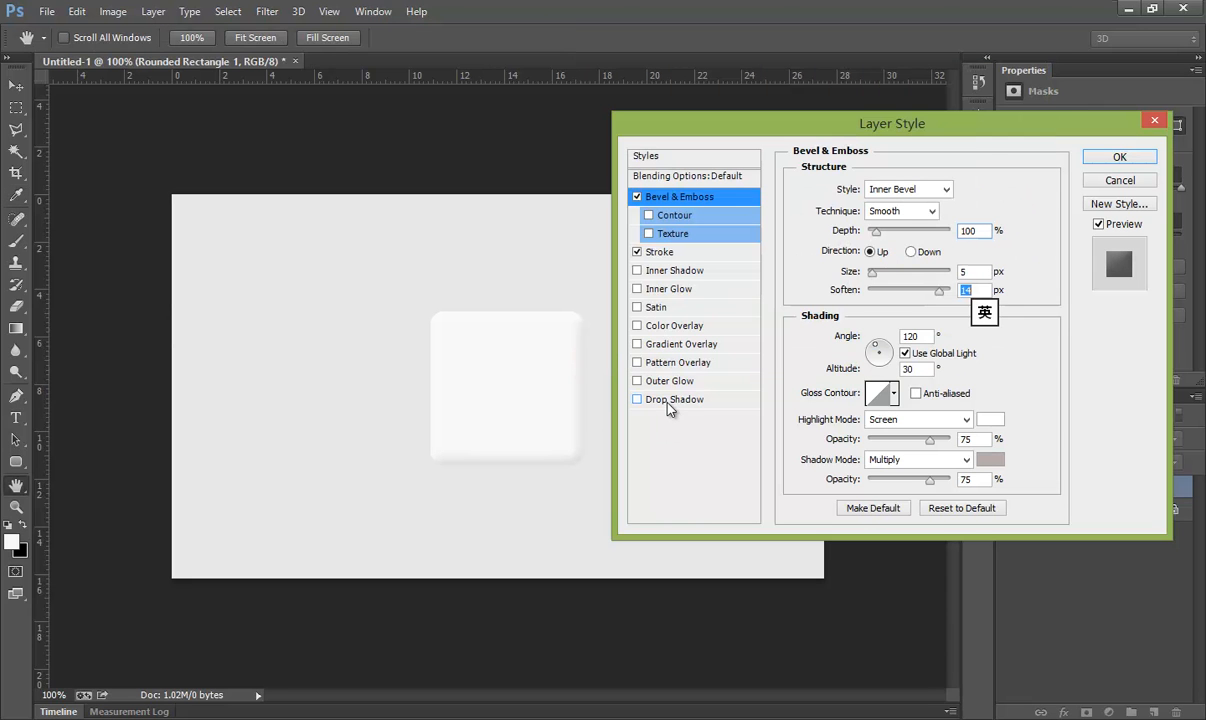
Add a Drop Shadow effect to the rounded rectangle with a medium gray color and a size of 7 px.
left_click(671, 402)
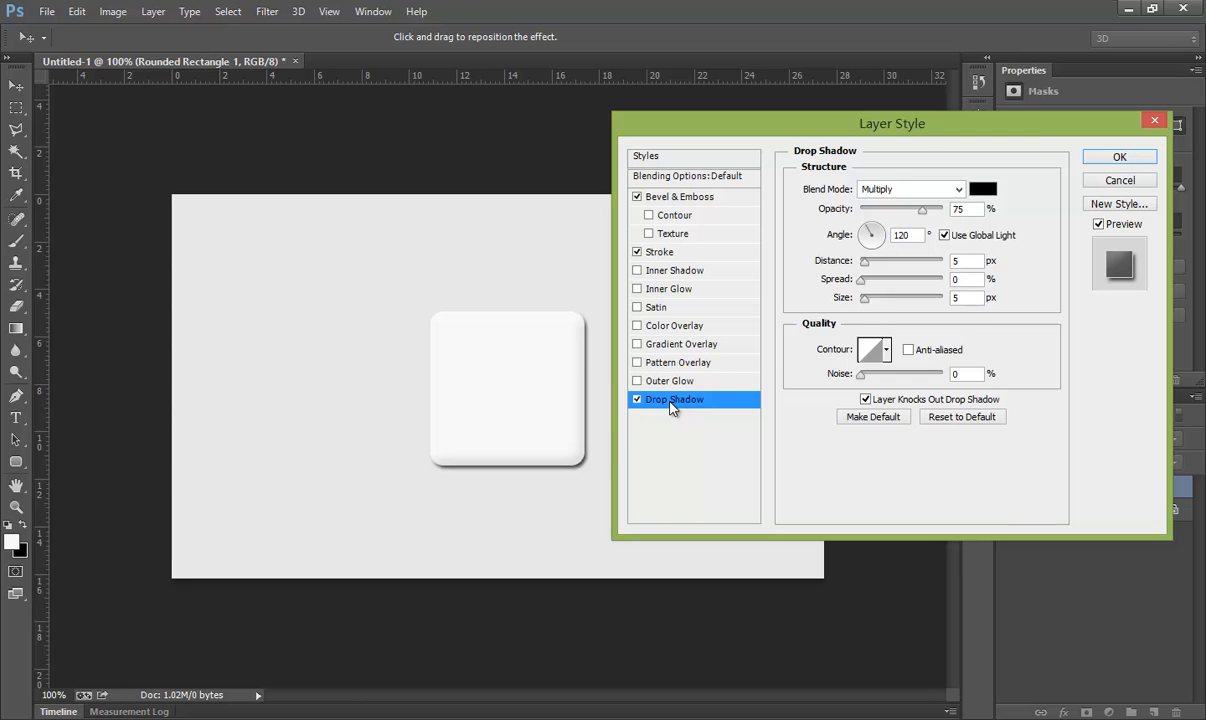
left_click(982, 189)
type("9b9b9b")
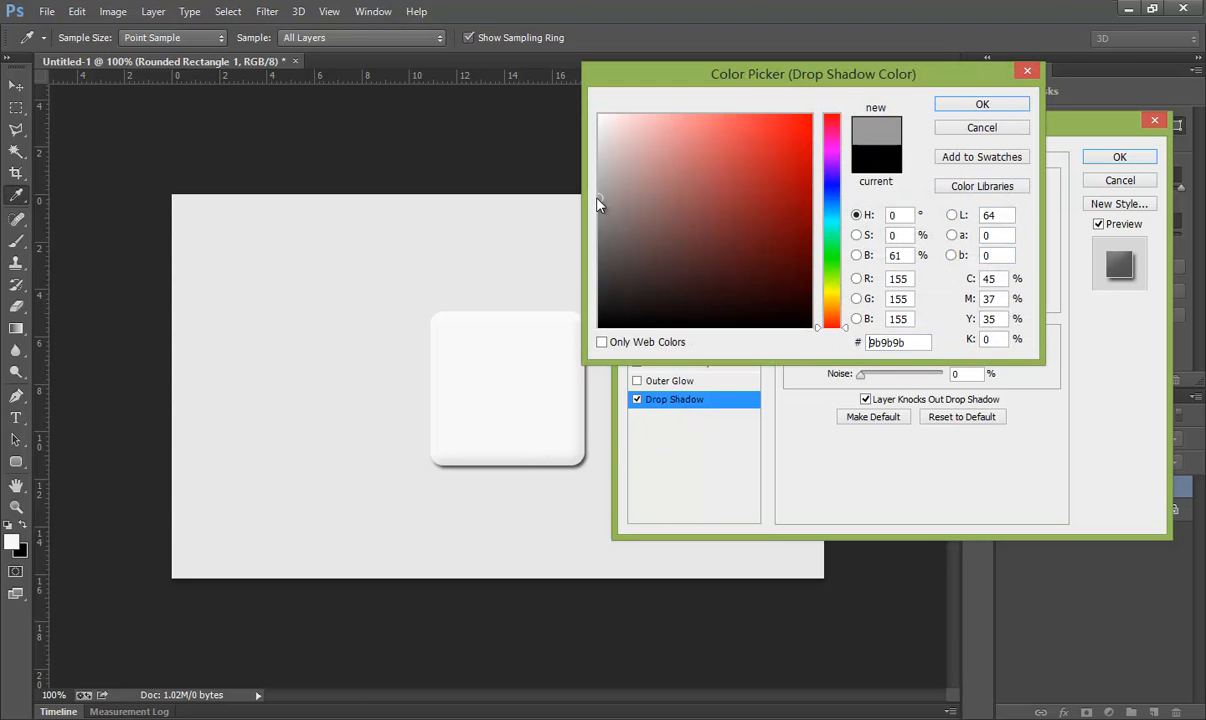
left_click(615, 225)
key("Return")
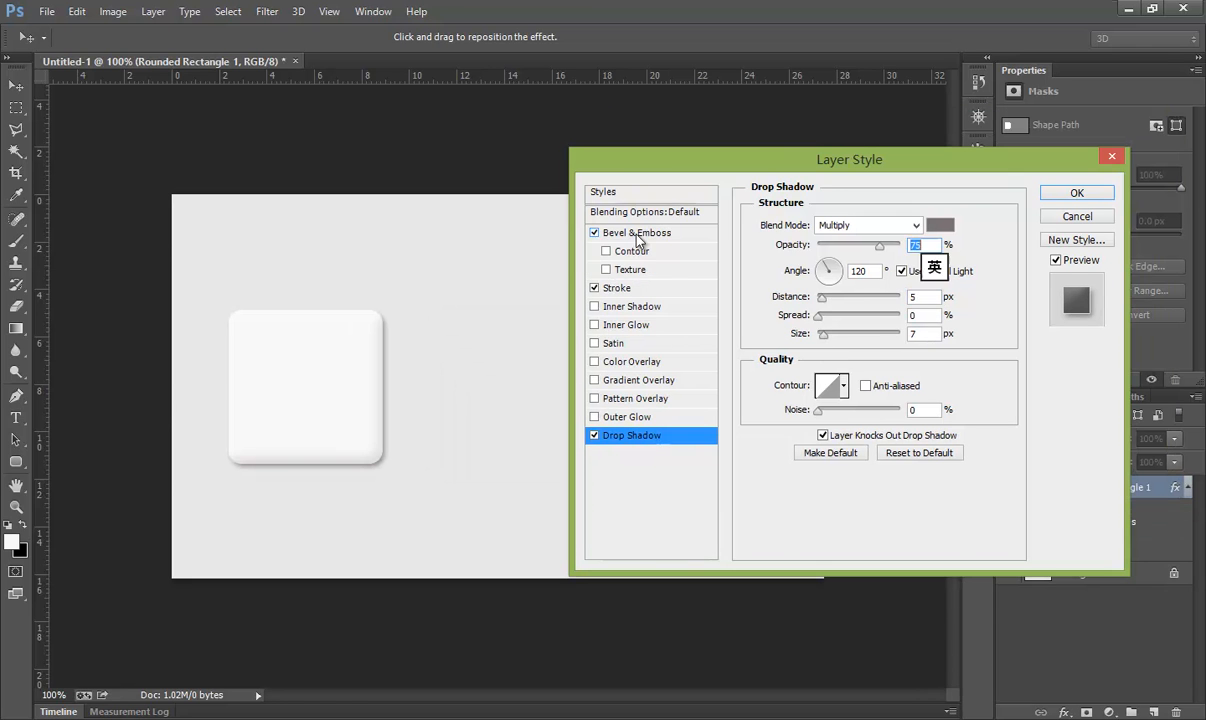
Set the Bevel & Emboss effect to size 24 px and Soften 16 px with a light gray shadow color.
left_click(637, 233)
left_click_drag(898, 327, 909, 328)
left_click(947, 495)
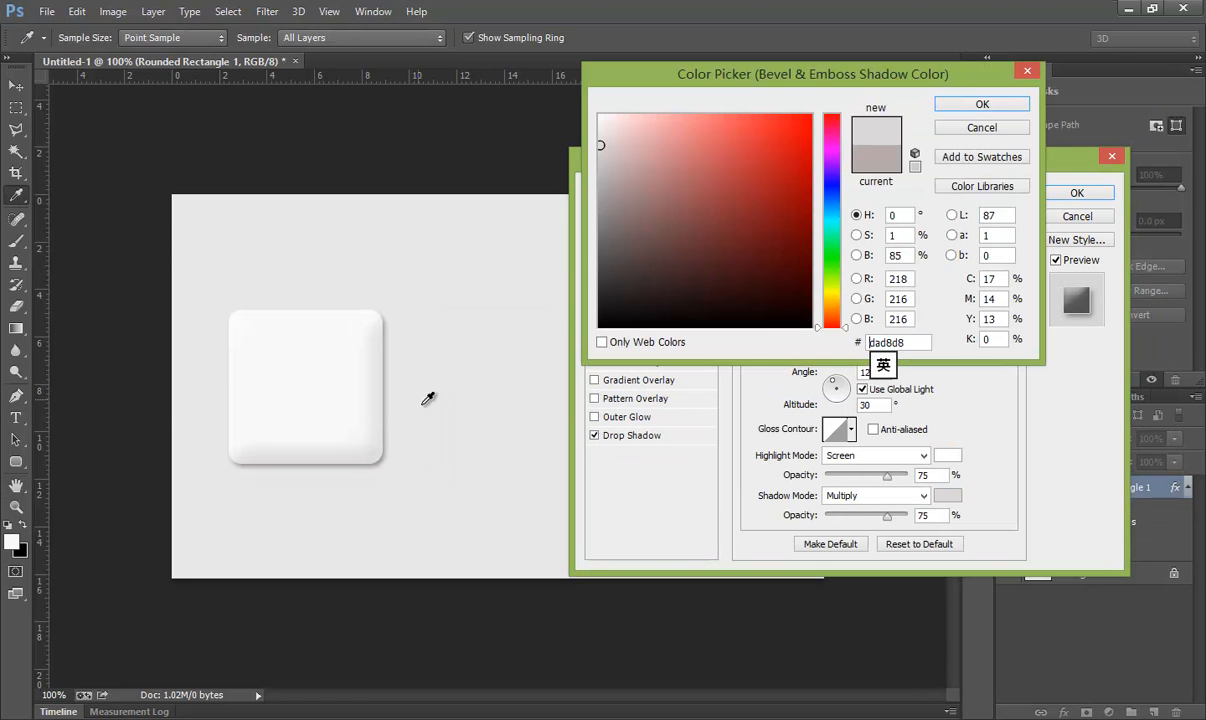
left_click(975, 106)
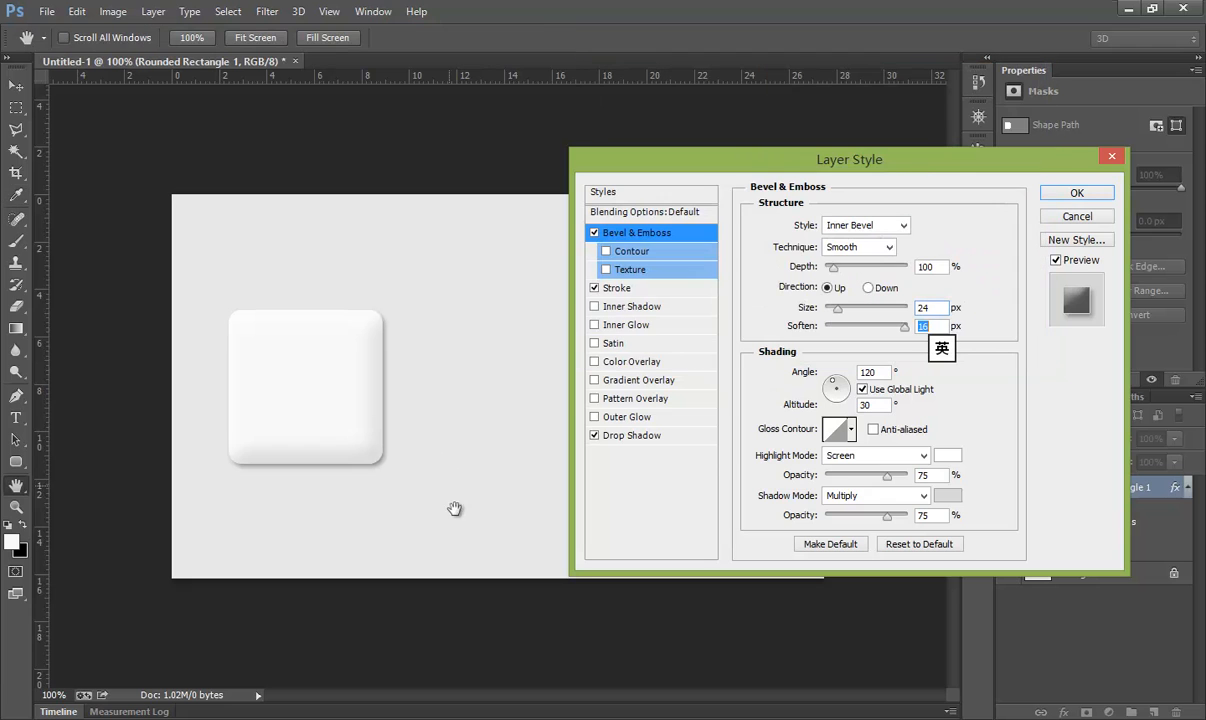
left_click(1086, 193)
Scale the rounded rectangle down around its center to about 146 by 146 px and deselect it.
left_click(324, 368)
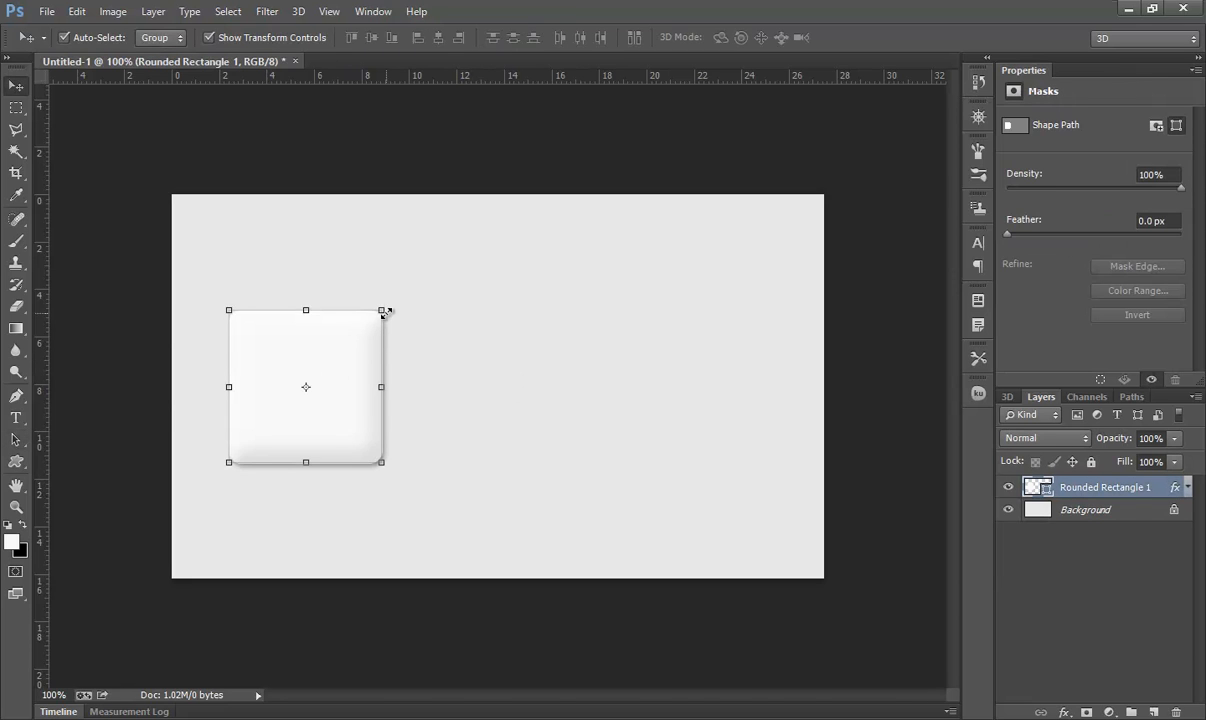
left_click(382, 312)
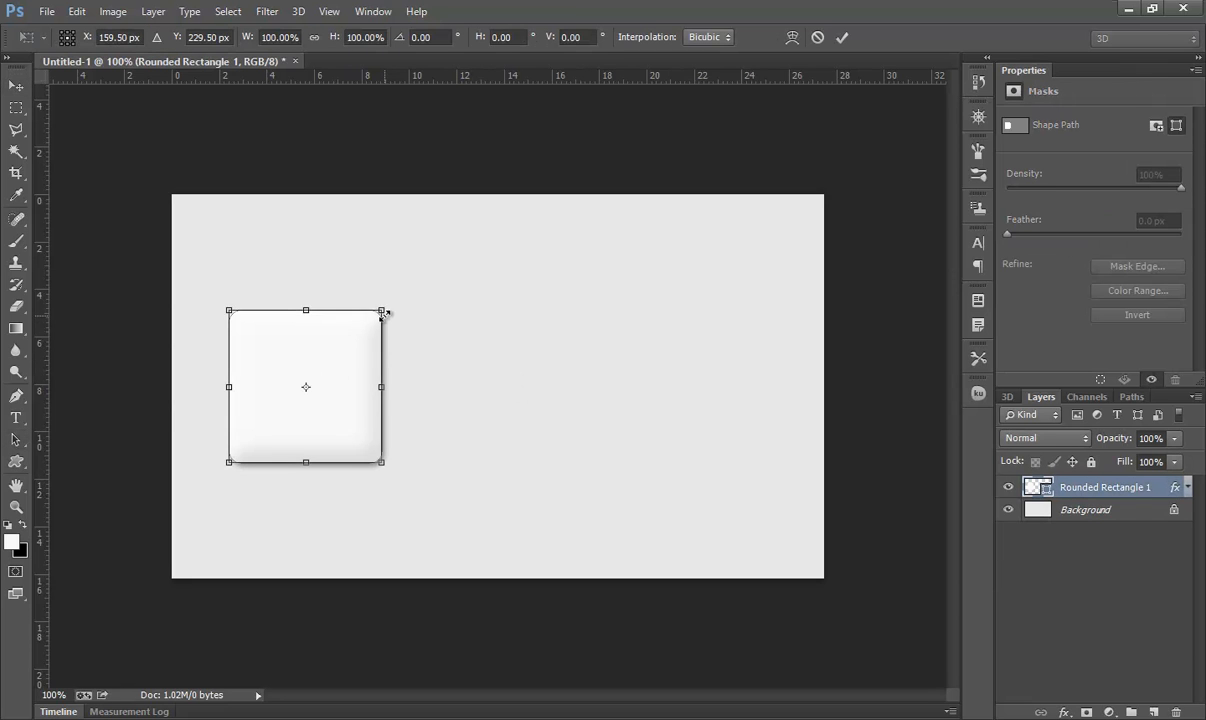
left_click_drag(382, 312, 366, 326)
left_click(842, 37)
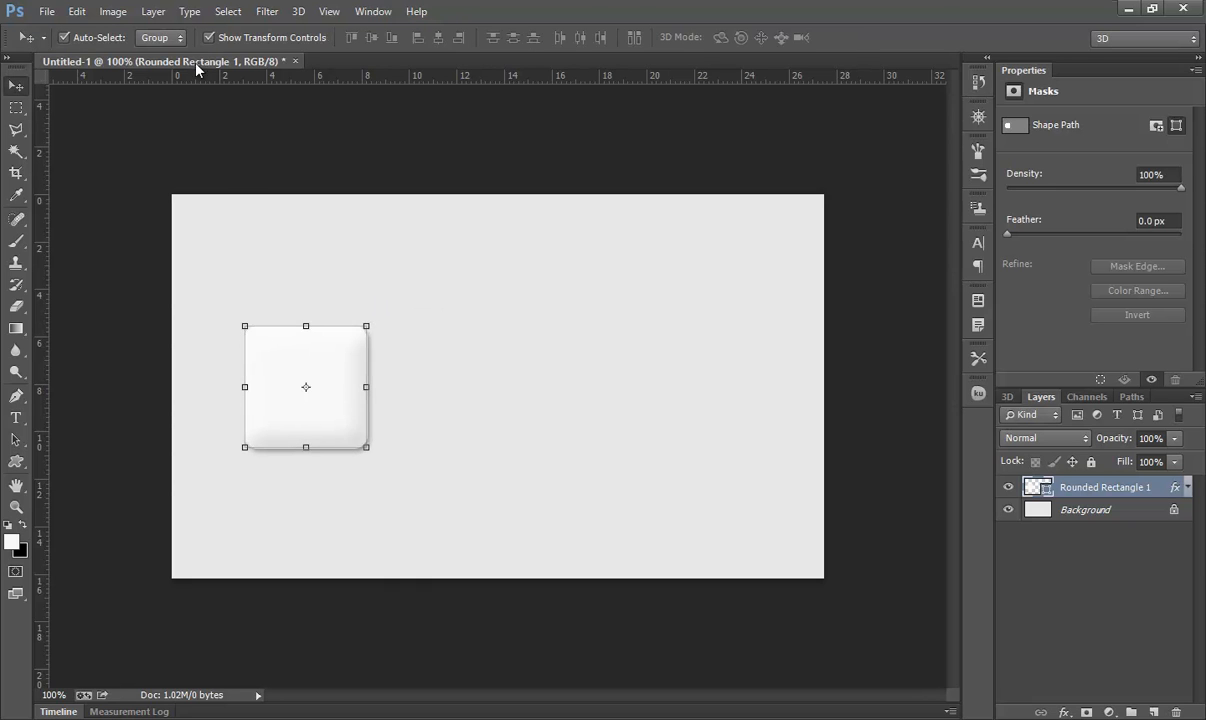
key("a")
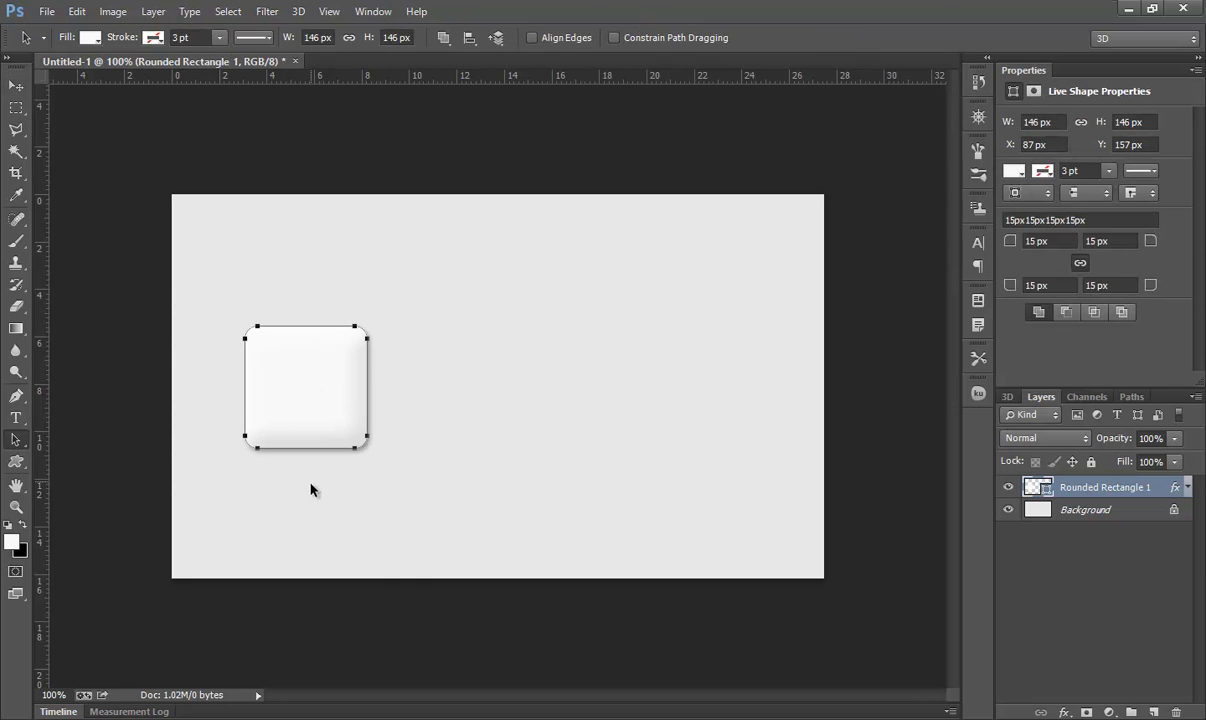
left_click(312, 489)
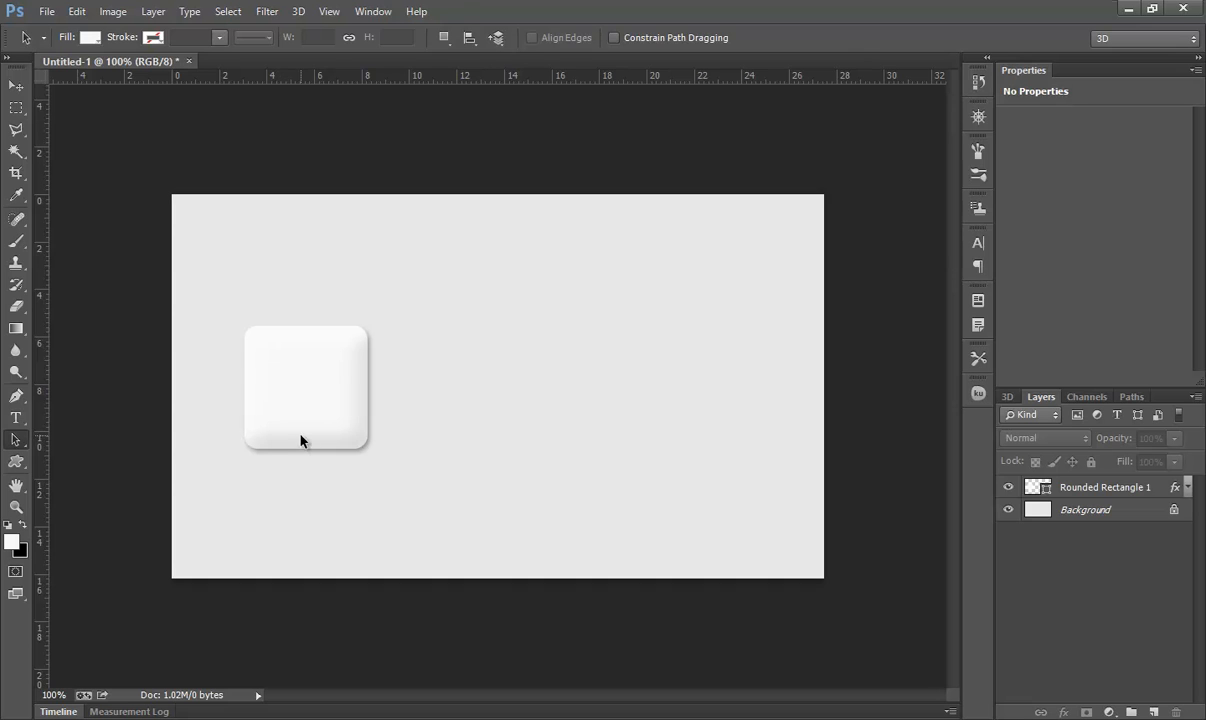
Set the rounded rectangle's Bevel & Emboss size to 17 px and Soften to 9 px.
left_click(1187, 487)
double_click(1097, 555)
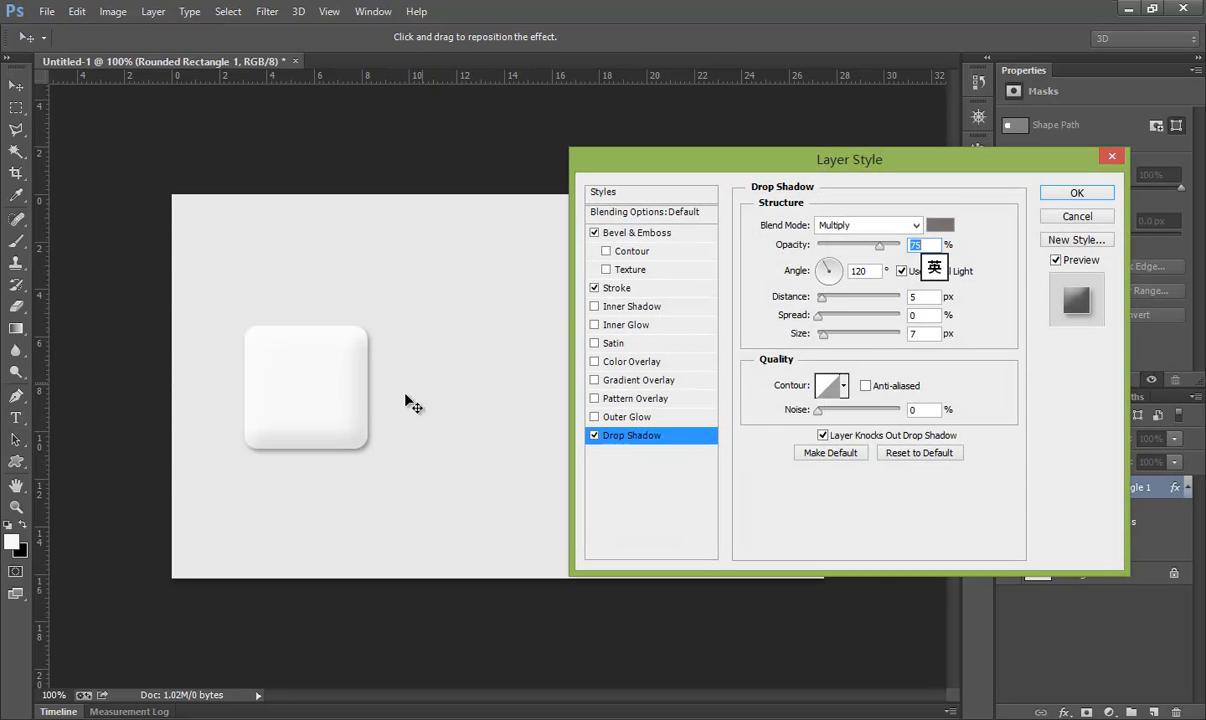
left_click(631, 234)
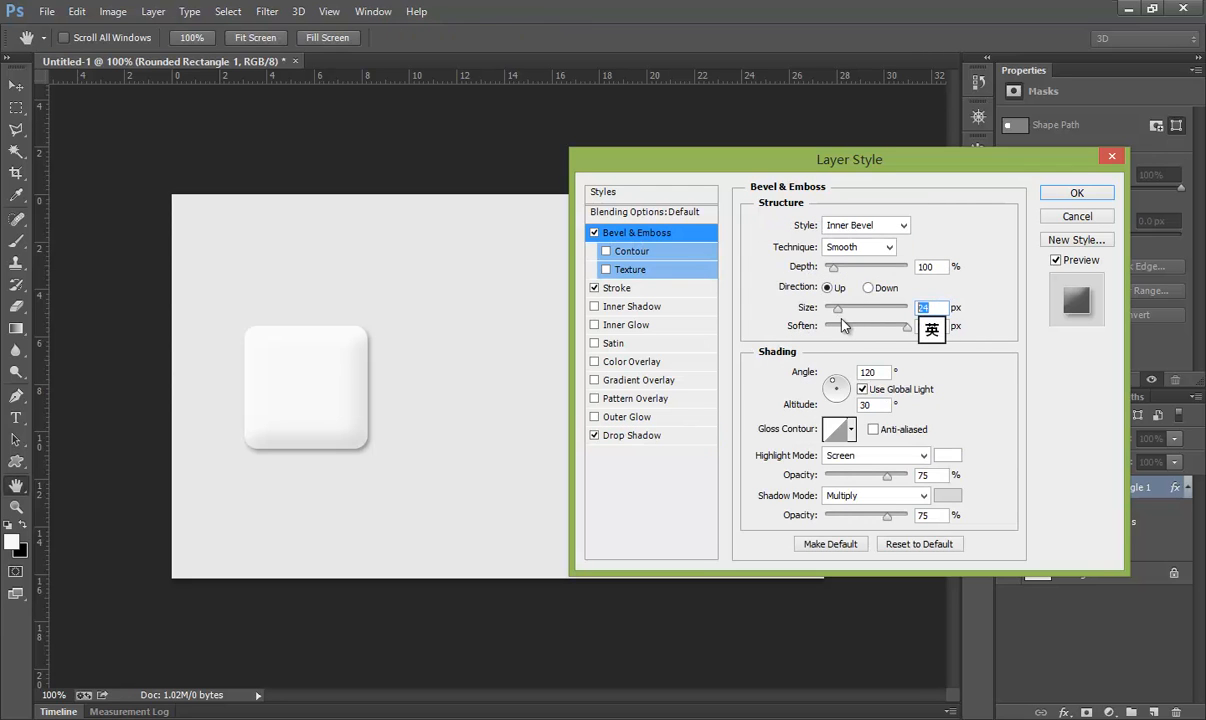
type("17")
left_click_drag(935, 330, 917, 332)
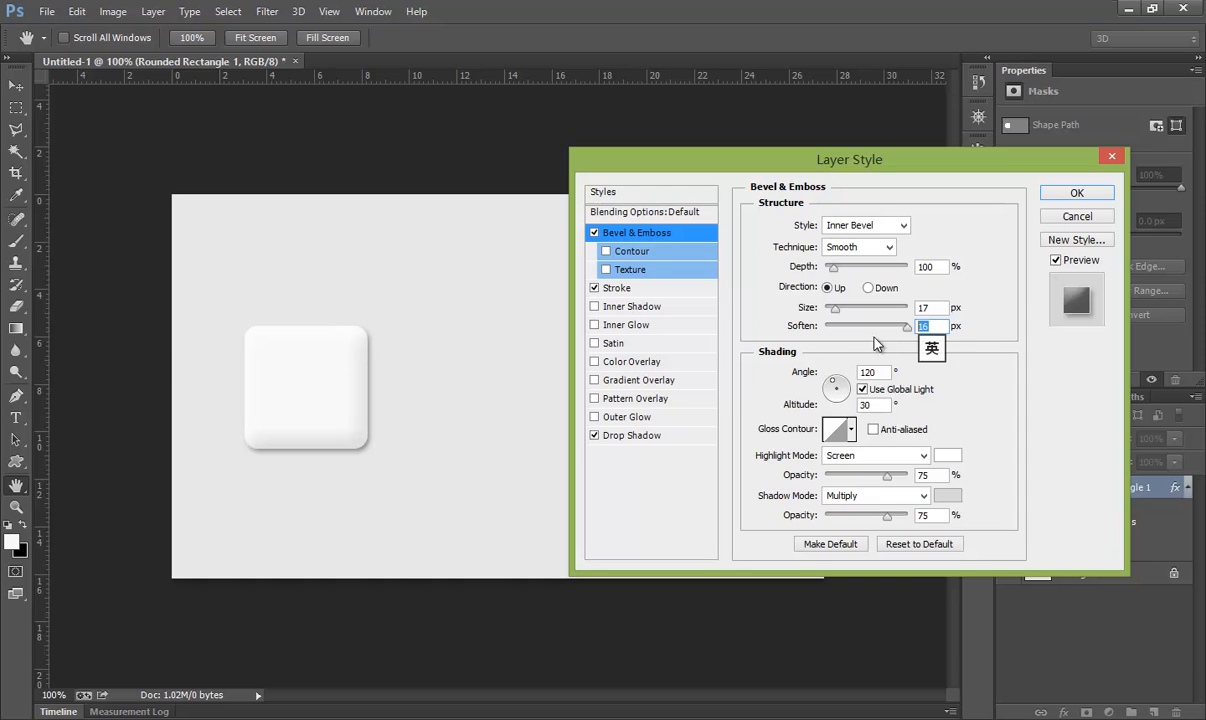
type("9")
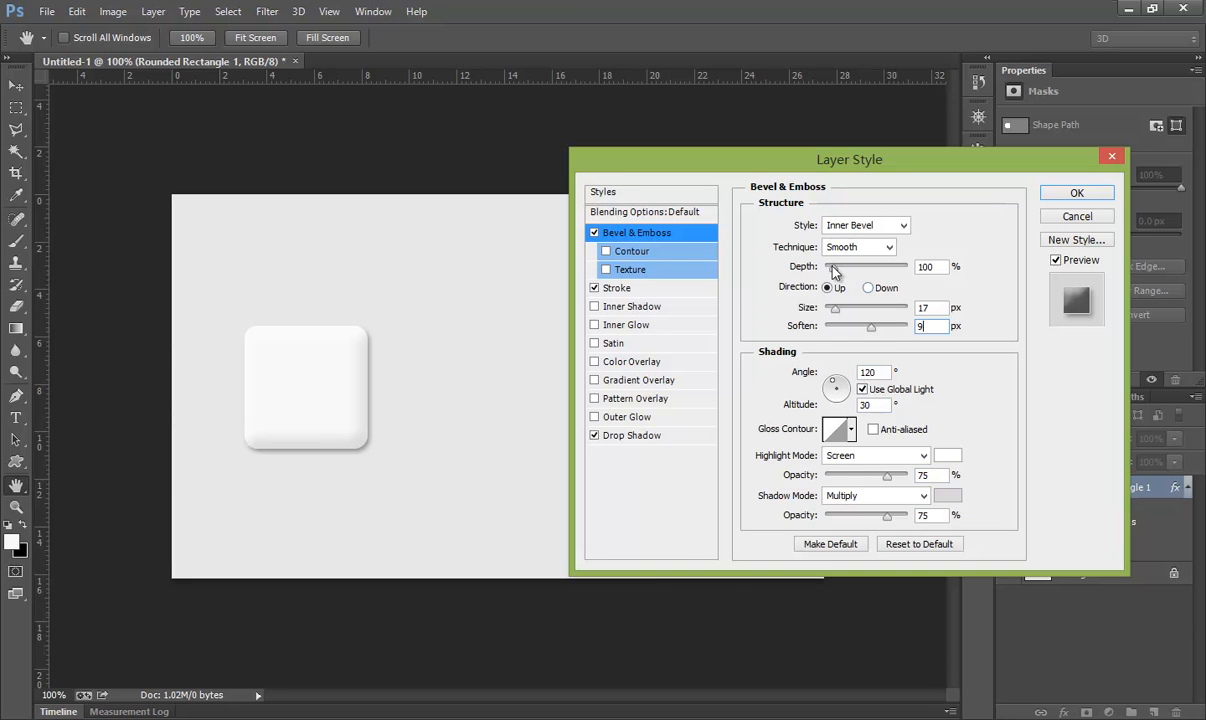
left_click(1077, 193)
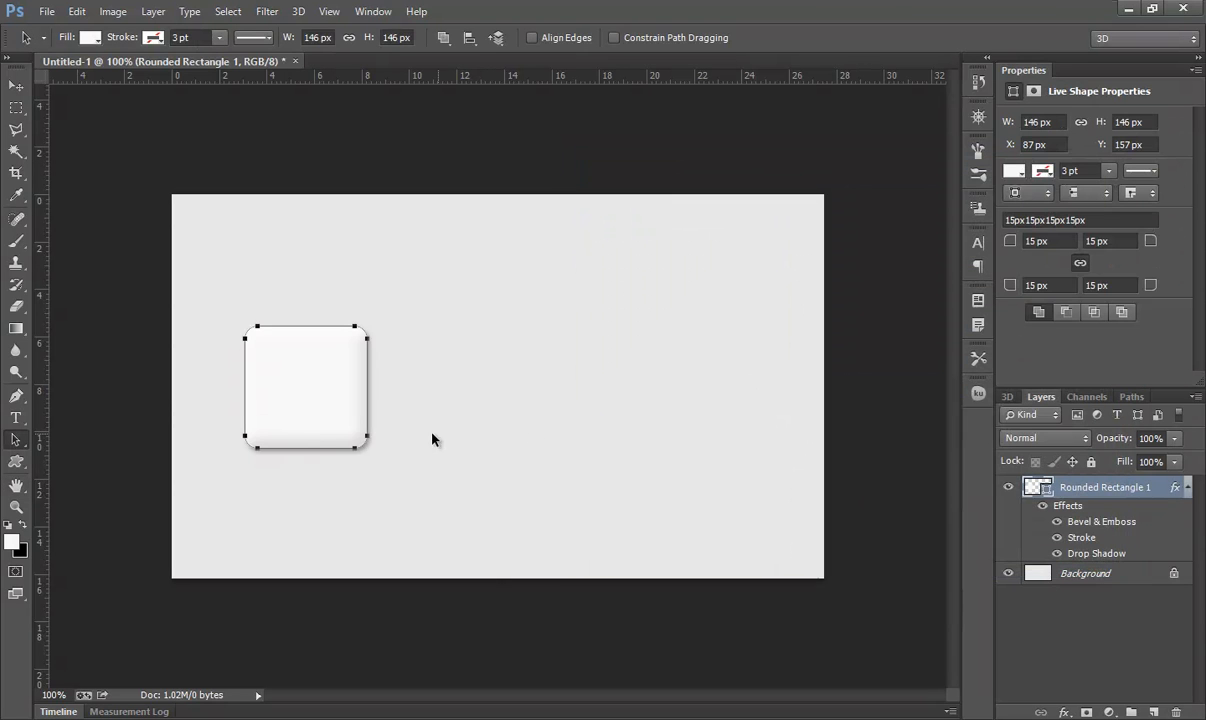
Draw the airplane custom shape, about 73 by 74 px, in the middle of the rounded button.
left_click(16, 462)
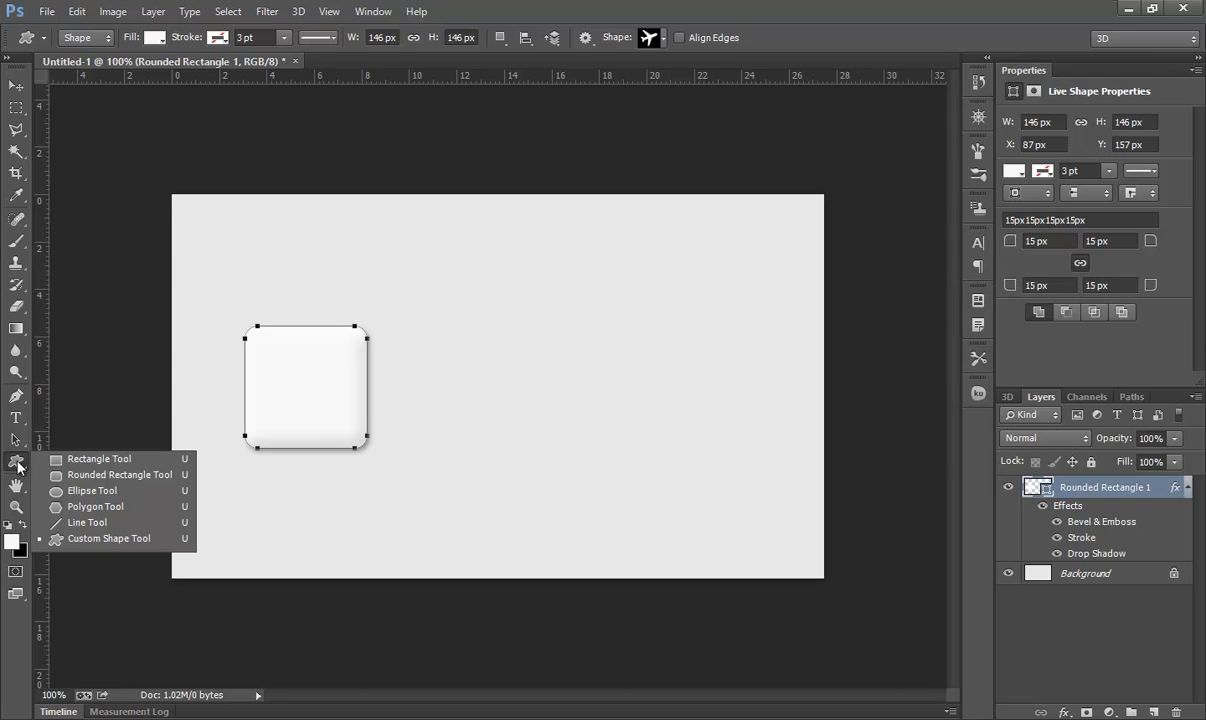
left_click(88, 538)
left_click(663, 38)
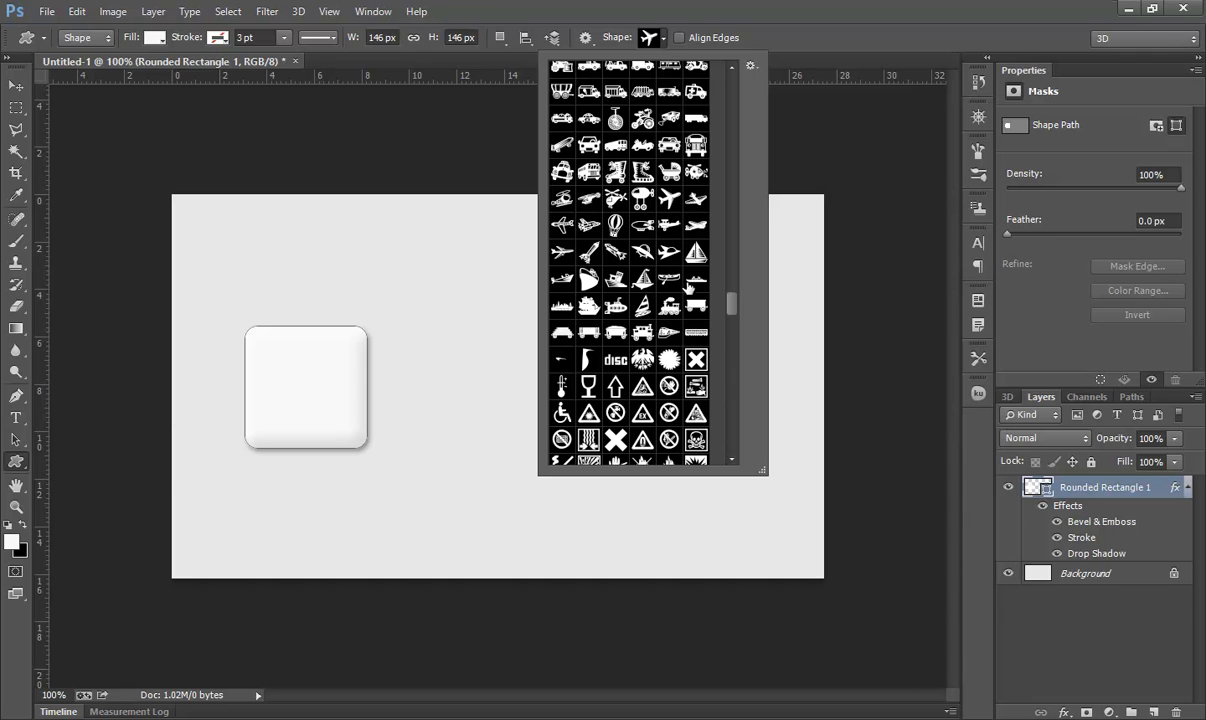
double_click(667, 207)
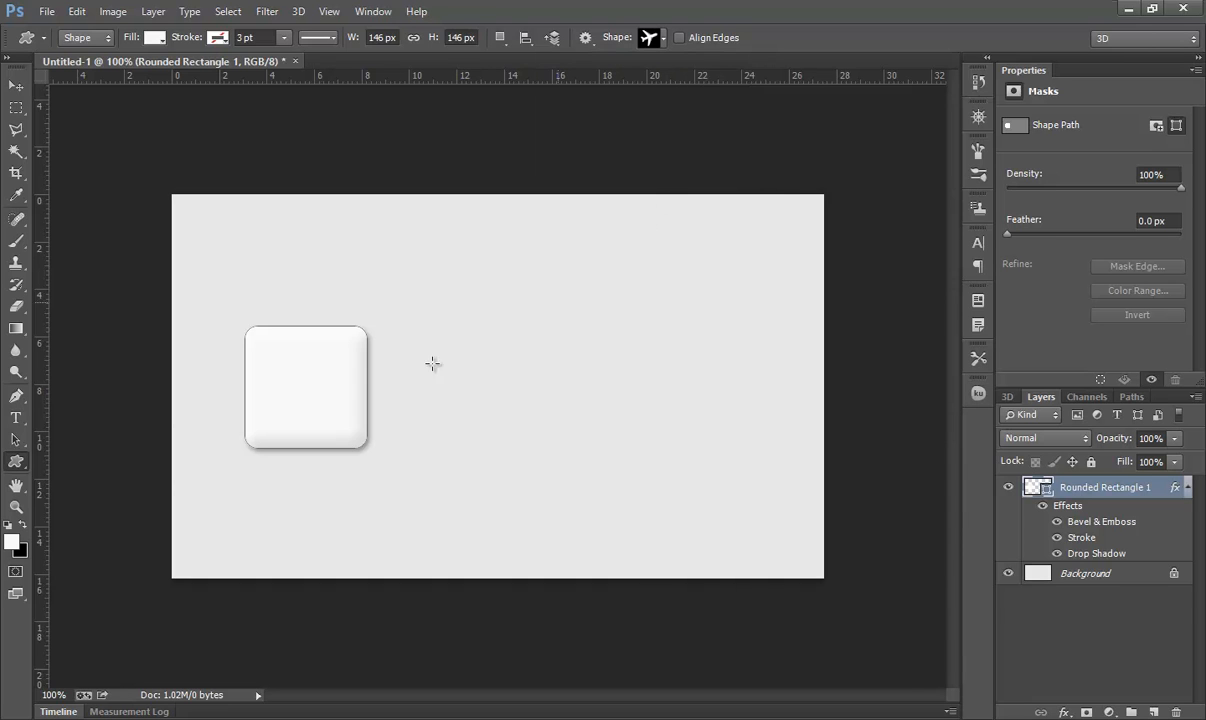
left_click_drag(284, 362, 338, 418)
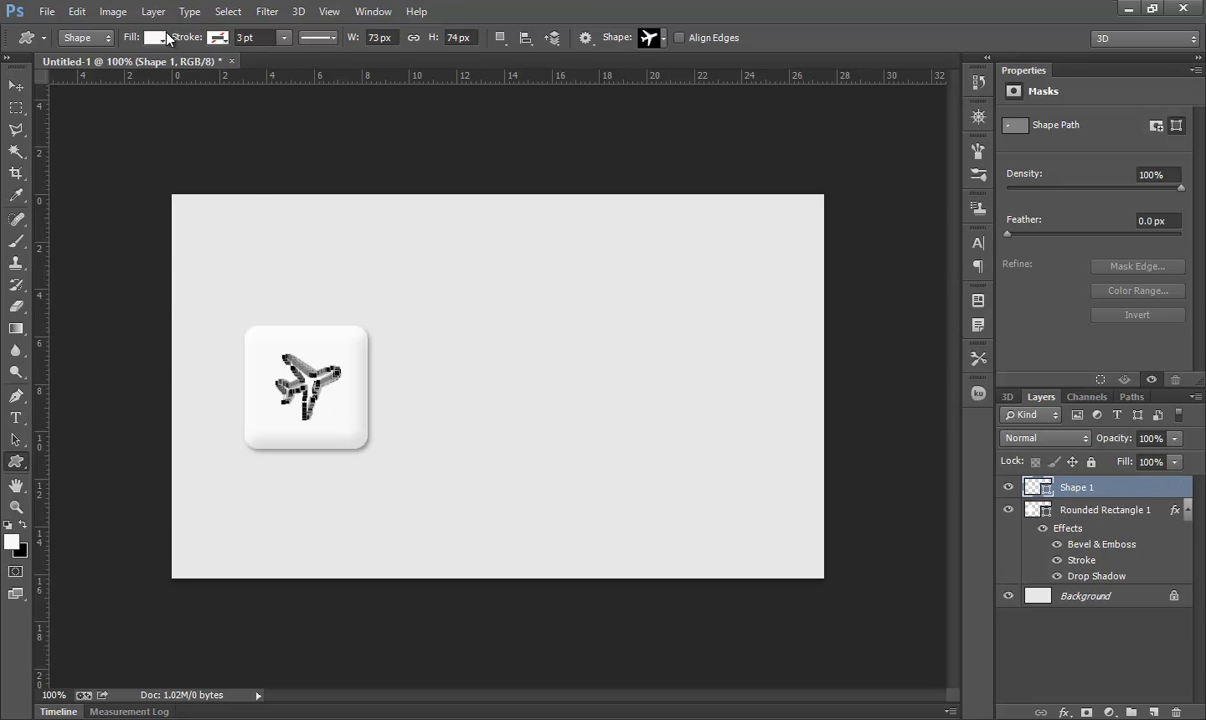
Fill the airplane shape with the dark teal from the recently used colors and deselect it.
left_click(155, 37)
left_click(70, 118)
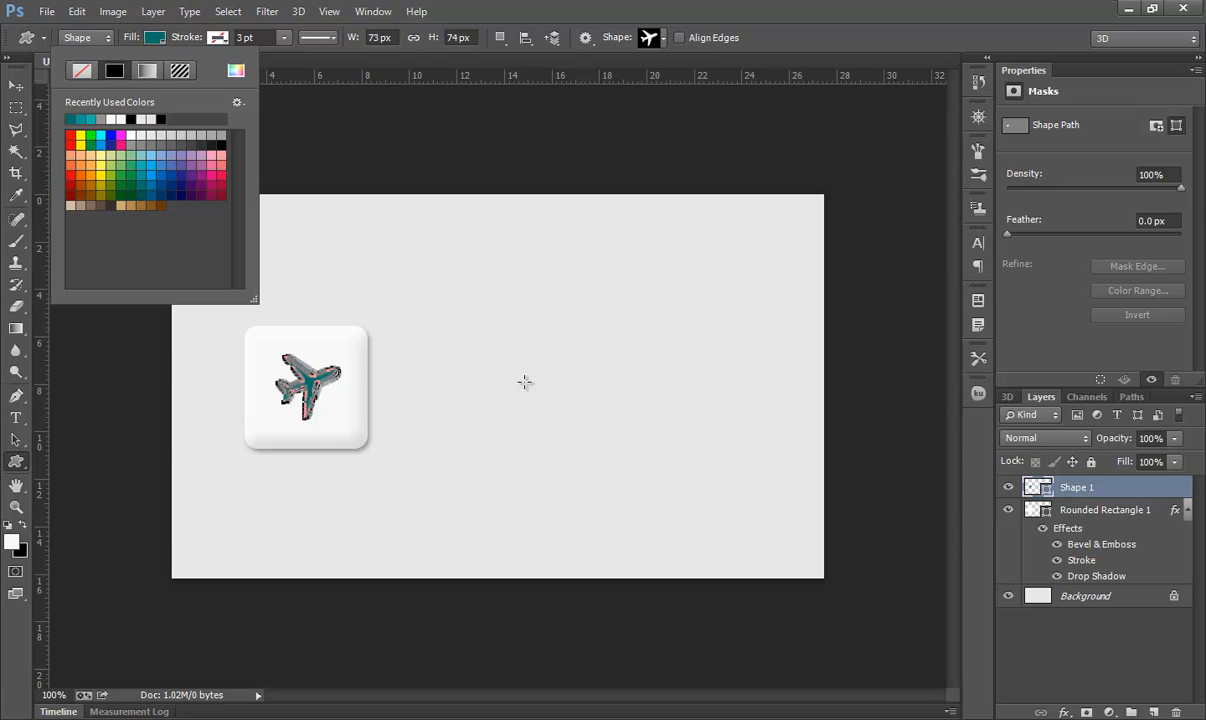
left_click(15, 85)
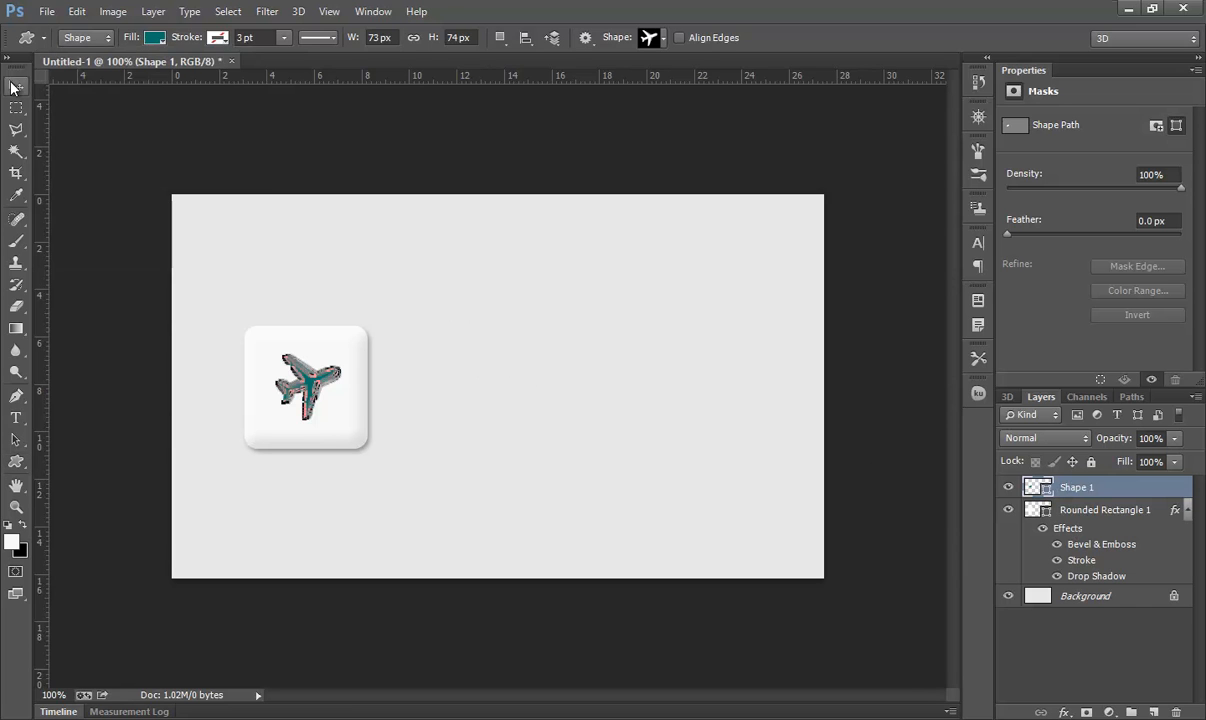
left_click(414, 386)
Duplicate the rounded button twice without the airplane and place the copies beside it in a horizontal row.
left_click(360, 435)
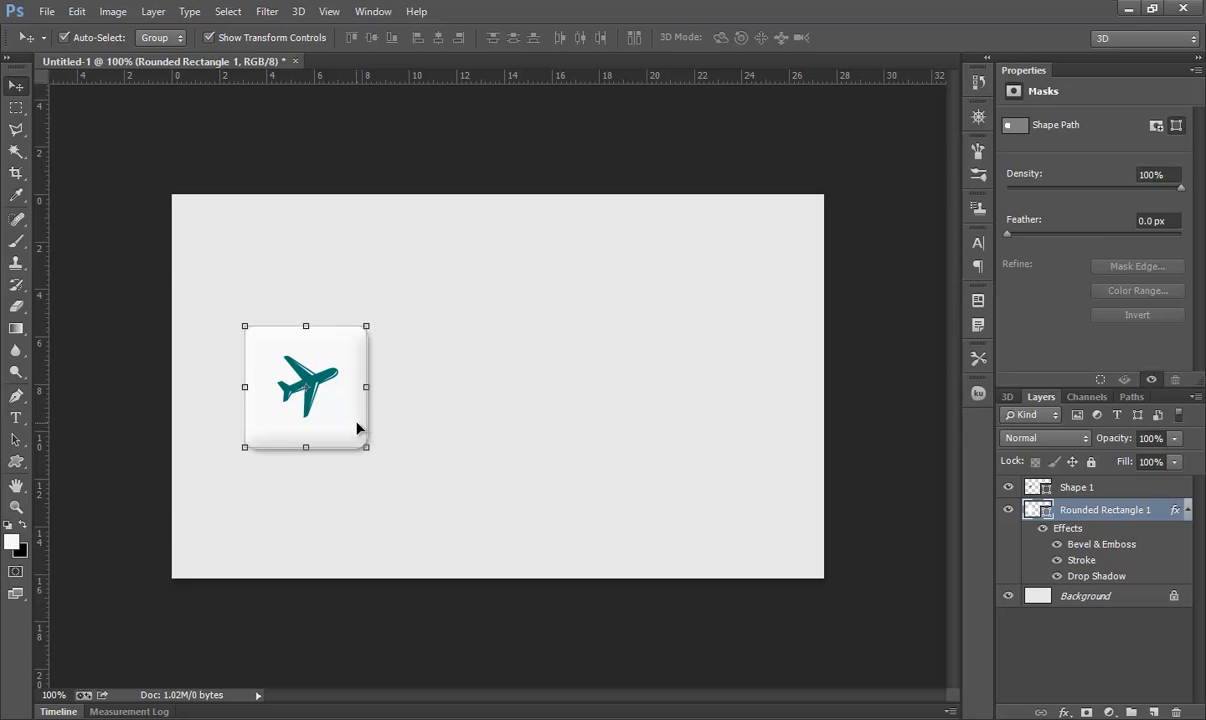
left_click_drag(355, 430, 661, 428)
left_click(444, 388)
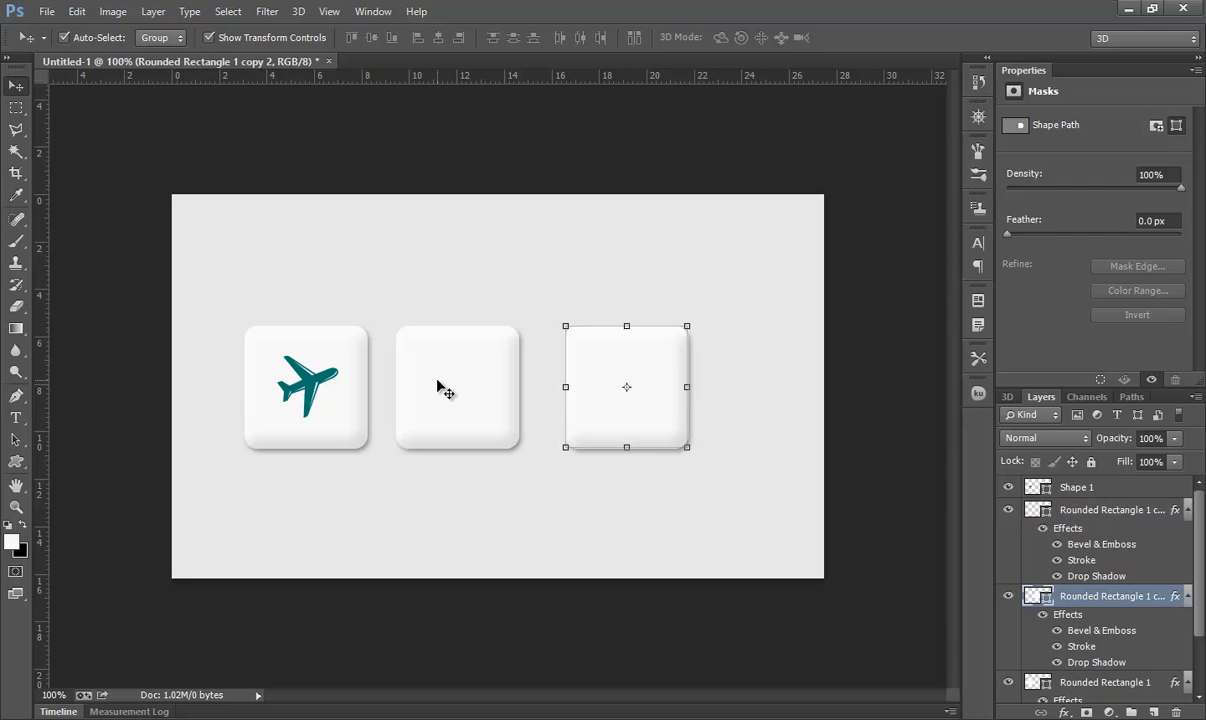
left_click(362, 421, "shift")
left_click(625, 420, "shift")
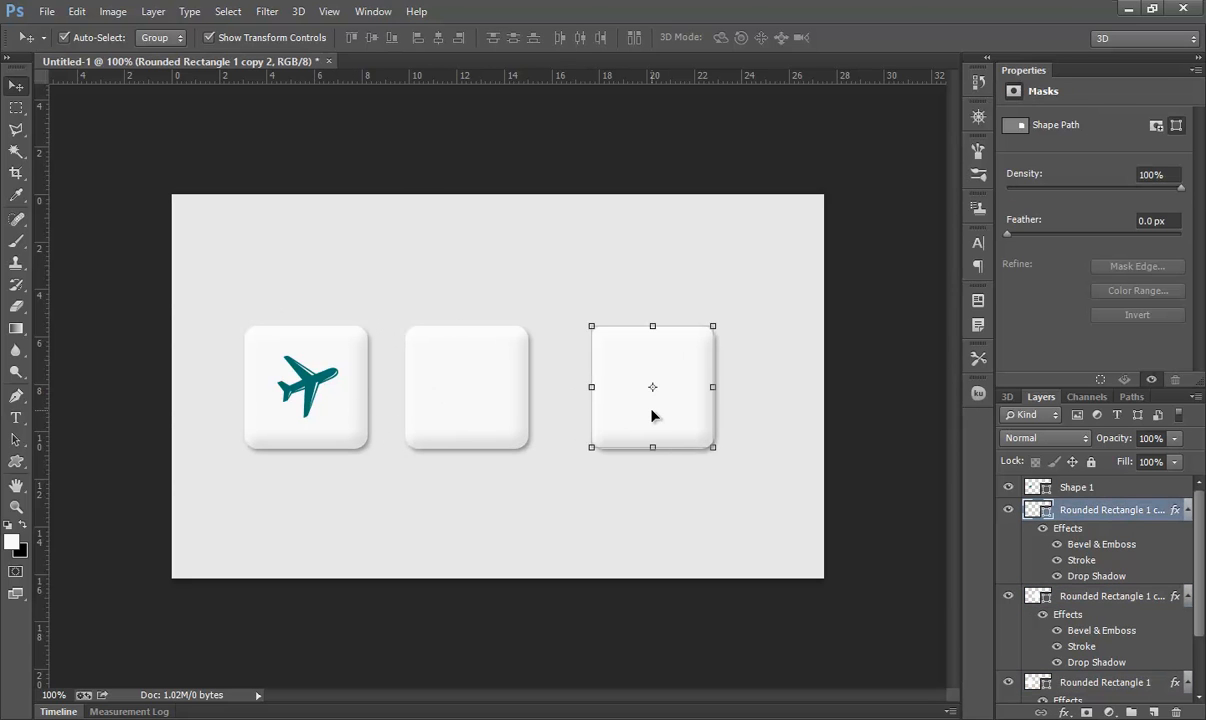
Nudge the third button a few pixels further to the right to widen its gap to the middle button.
key("Right")
key("Right")
key("Right")
key("Right")
key("Right")
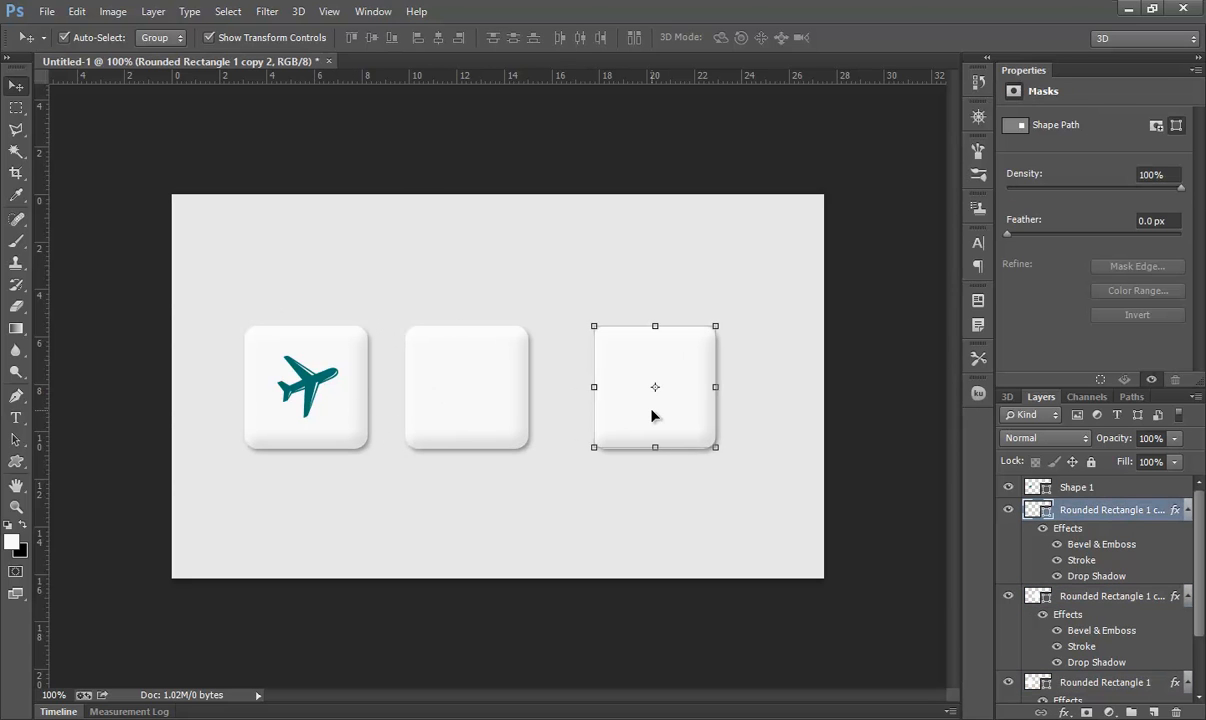
key("Right")
key("Right")
key("Right")
key("Right")
key("Right")
key("Right")
key("Right")
Nudge the middle button a few pixels to the right, toward the third button.
left_click(504, 408)
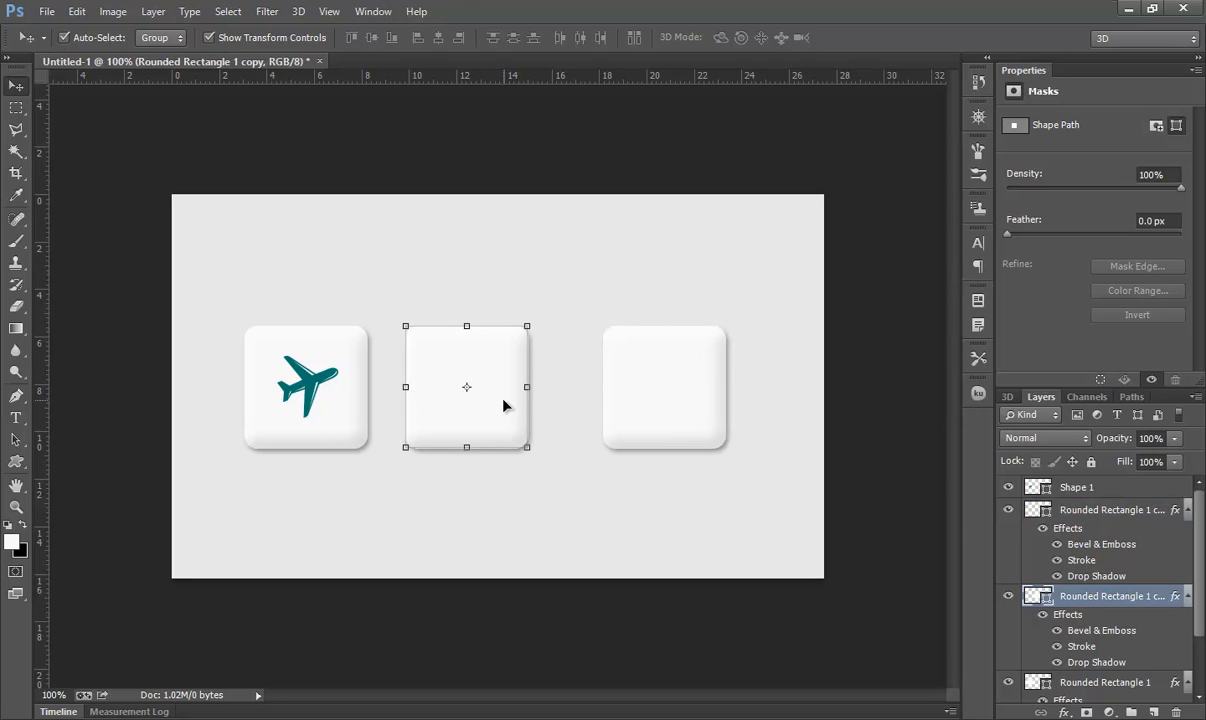
key("Right")
key("Right")
key("Right")
key("Right")
key("Right")
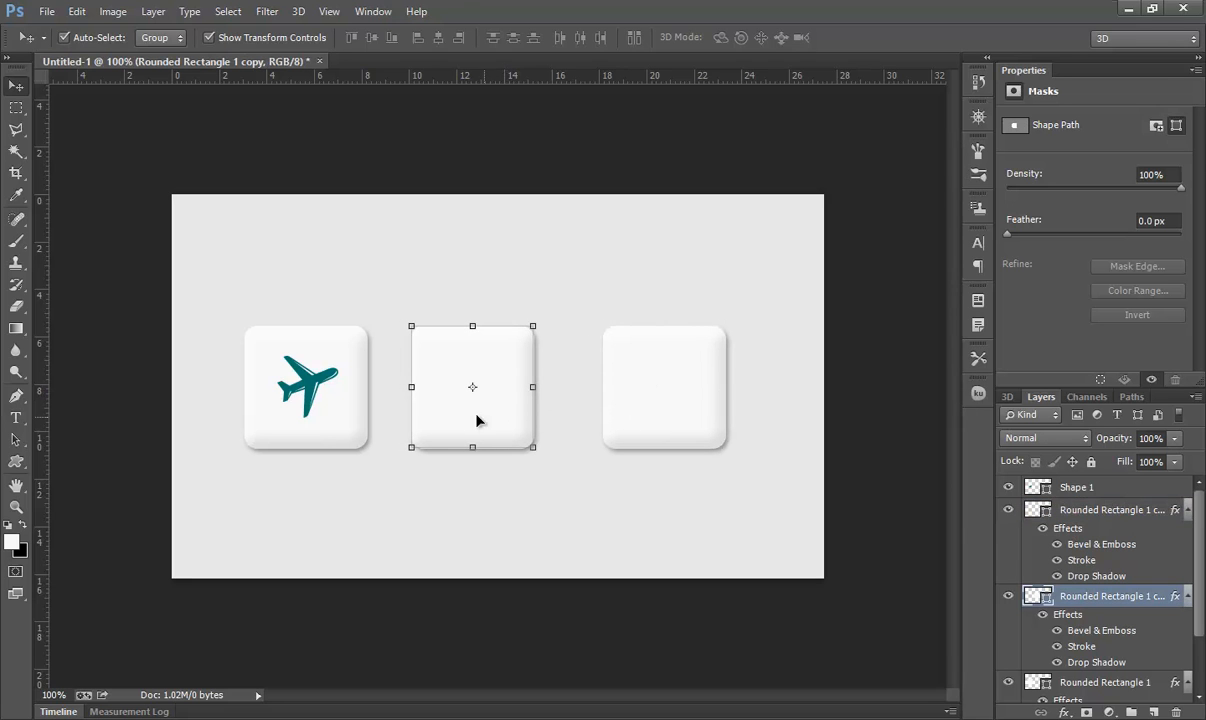
Nudge the rounded rectangle behind the airplane several pixels to the right, closer to the middle button.
left_click(345, 440)
key("Right")
key("Right")
key("Right")
key("Right")
key("Right")
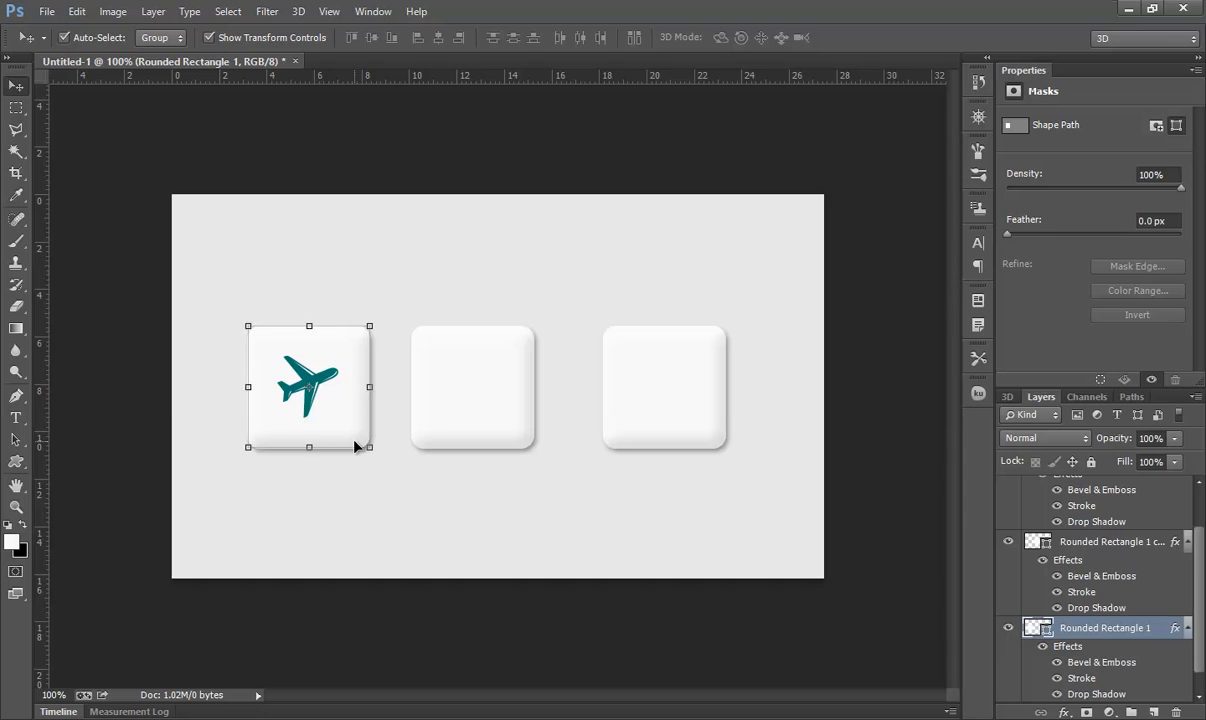
key("Right")
key("Right")
key("Right")
key("Right")
key("Right")
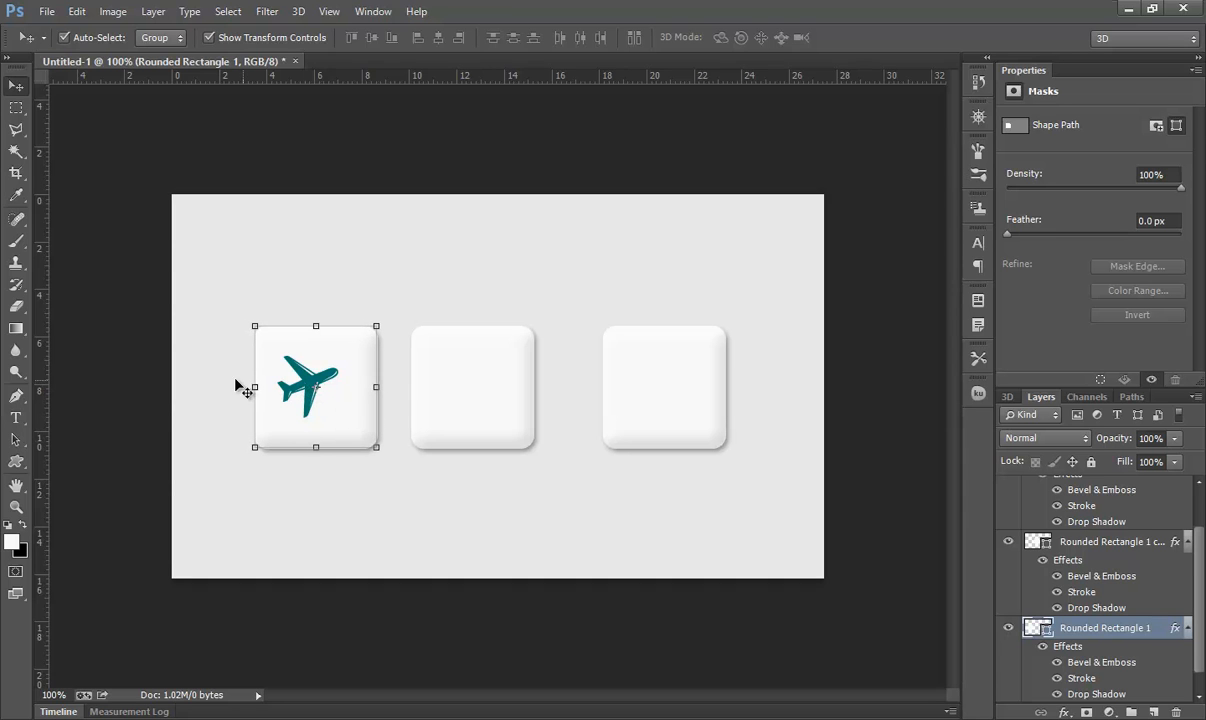
key("Right")
key("Right")
key("Right")
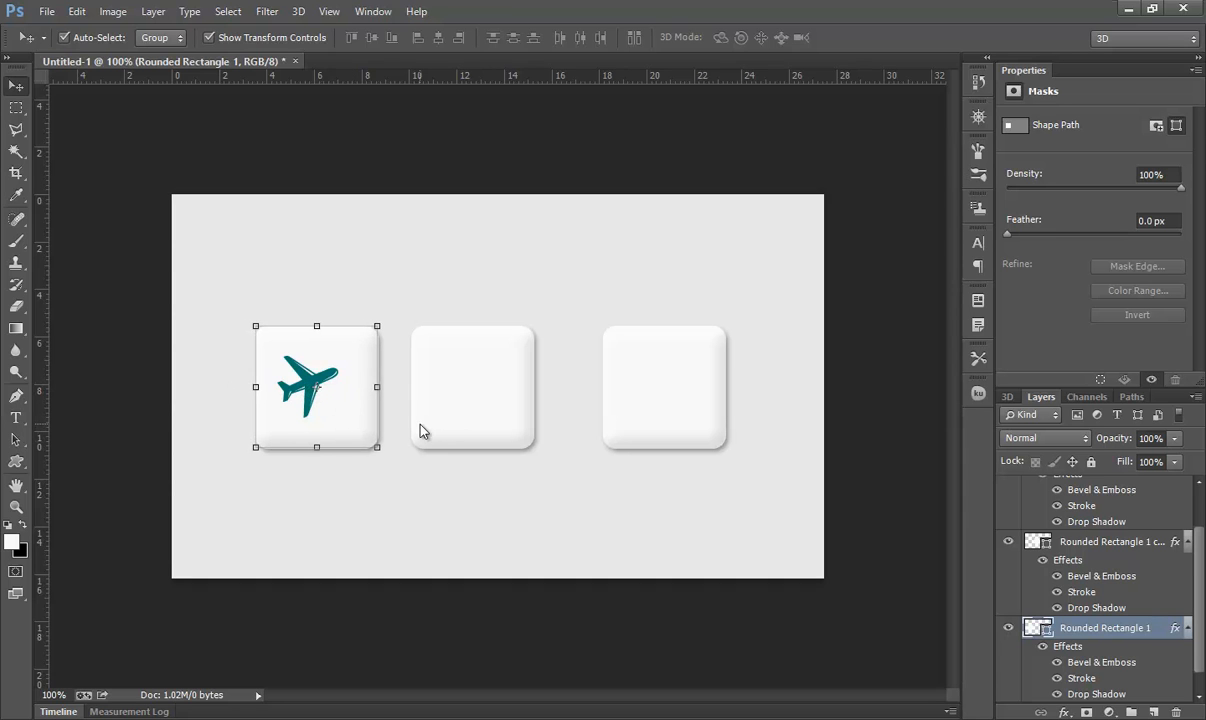
Nudge the airplane's rounded button a few more pixels to the right.
key("Right")
key("Right")
key("Right")
Nudge the airplane icon to the right until it sits centered on the first rounded button.
left_click(313, 388)
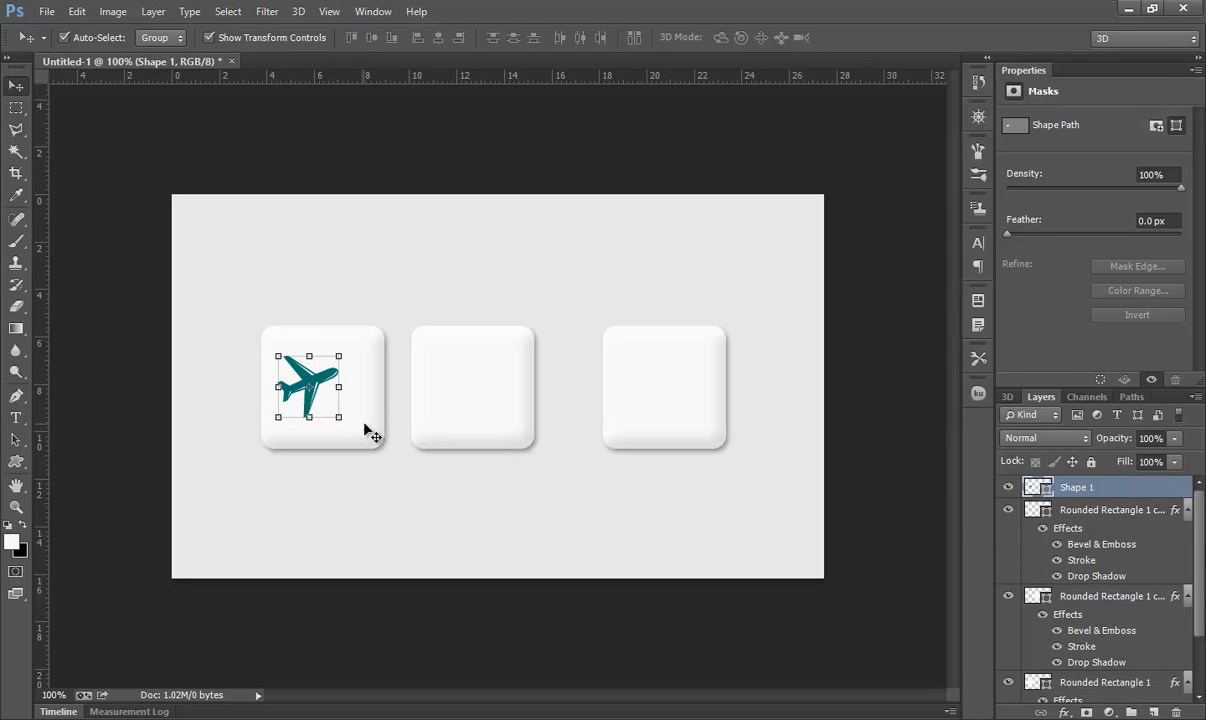
key("Right")
key("Right")
key("Right")
key("Right")
key("Right")
key("Right")
key("Right")
key("Right")
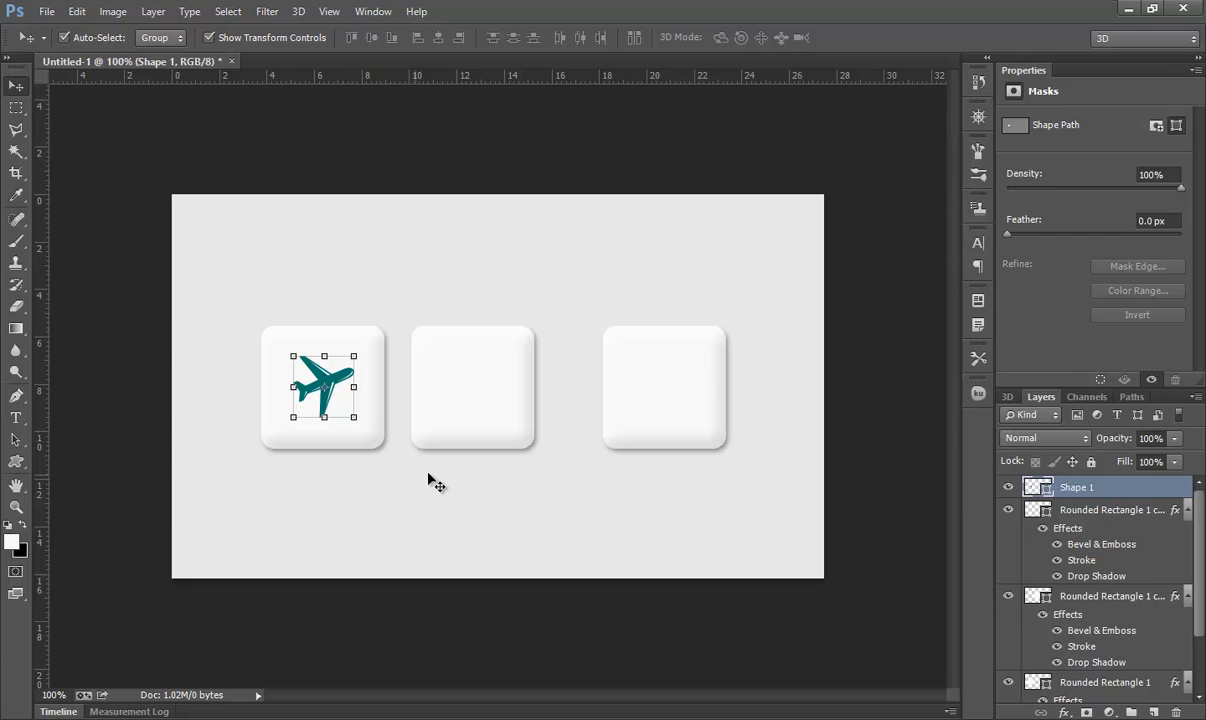
Distribute the three rounded buttons evenly by their horizontal centers, leaving the icon out of the selection.
left_click(371, 447)
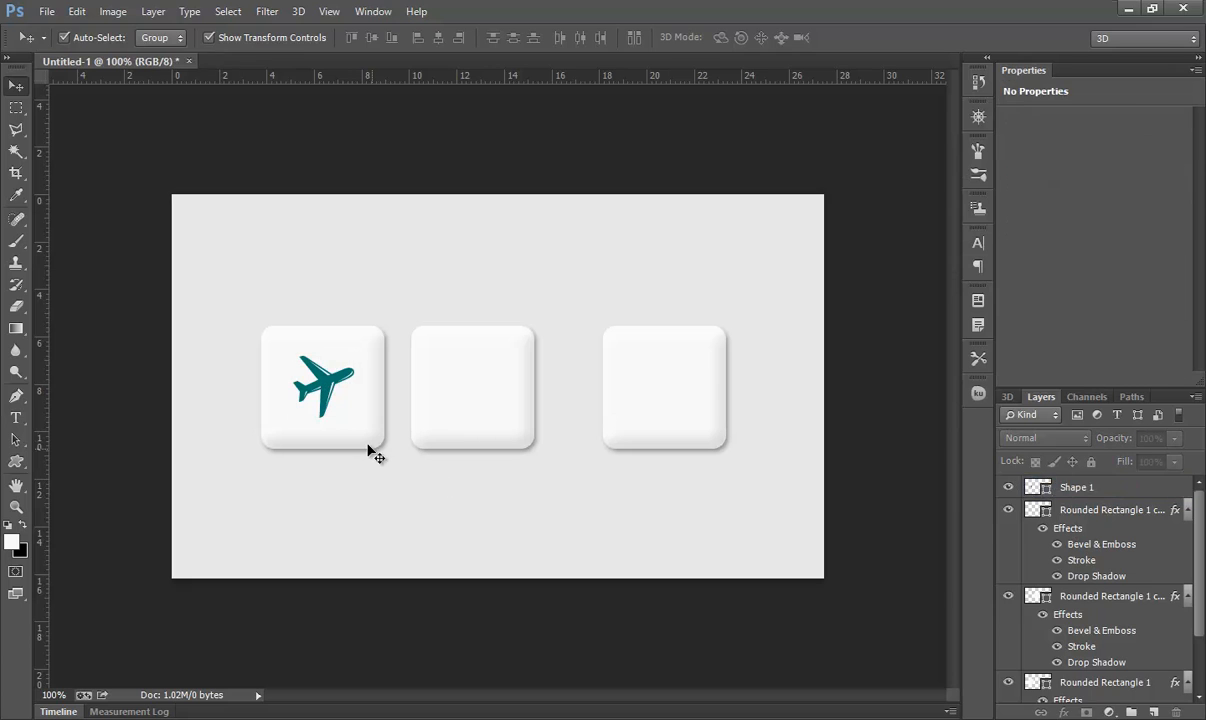
left_click(490, 441, "shift")
left_click(676, 436, "shift")
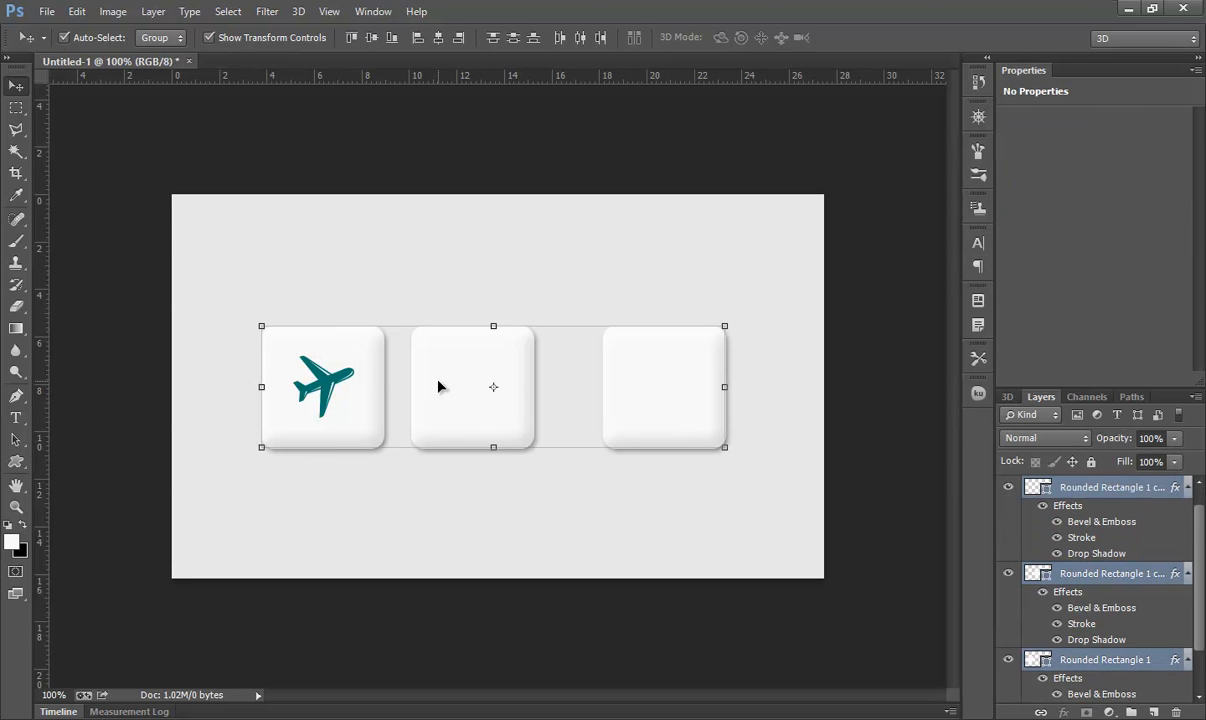
left_click(580, 38)
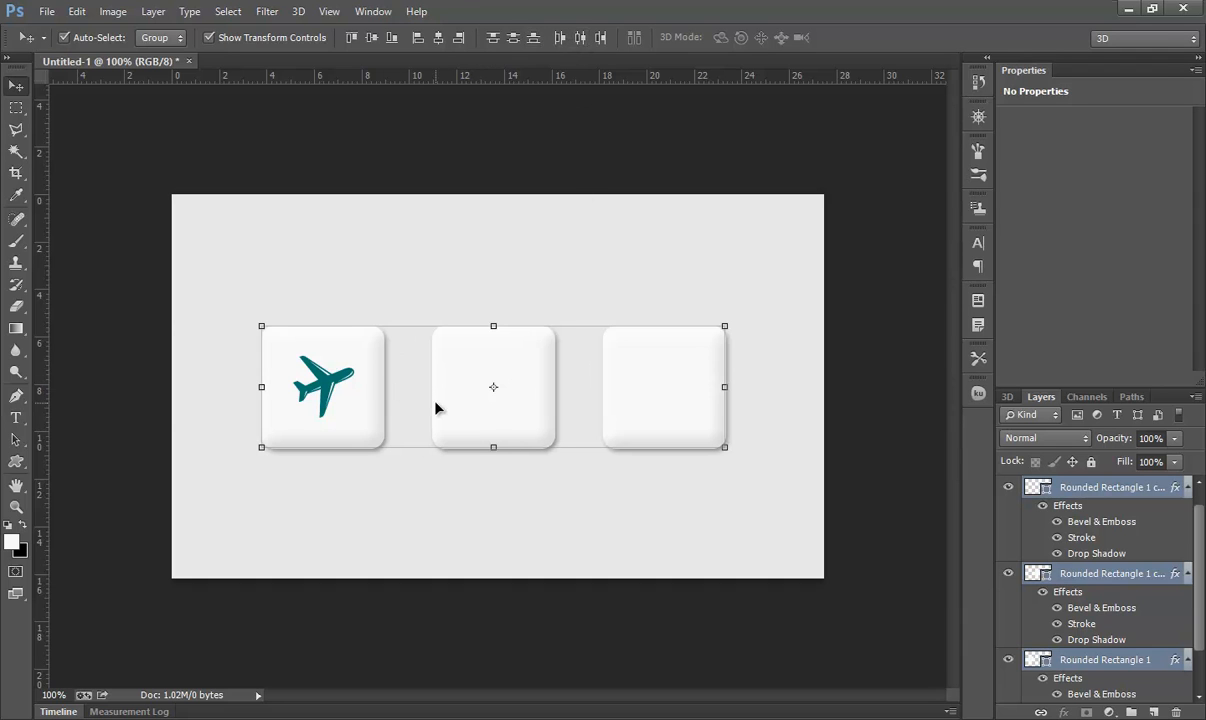
left_click(255, 511)
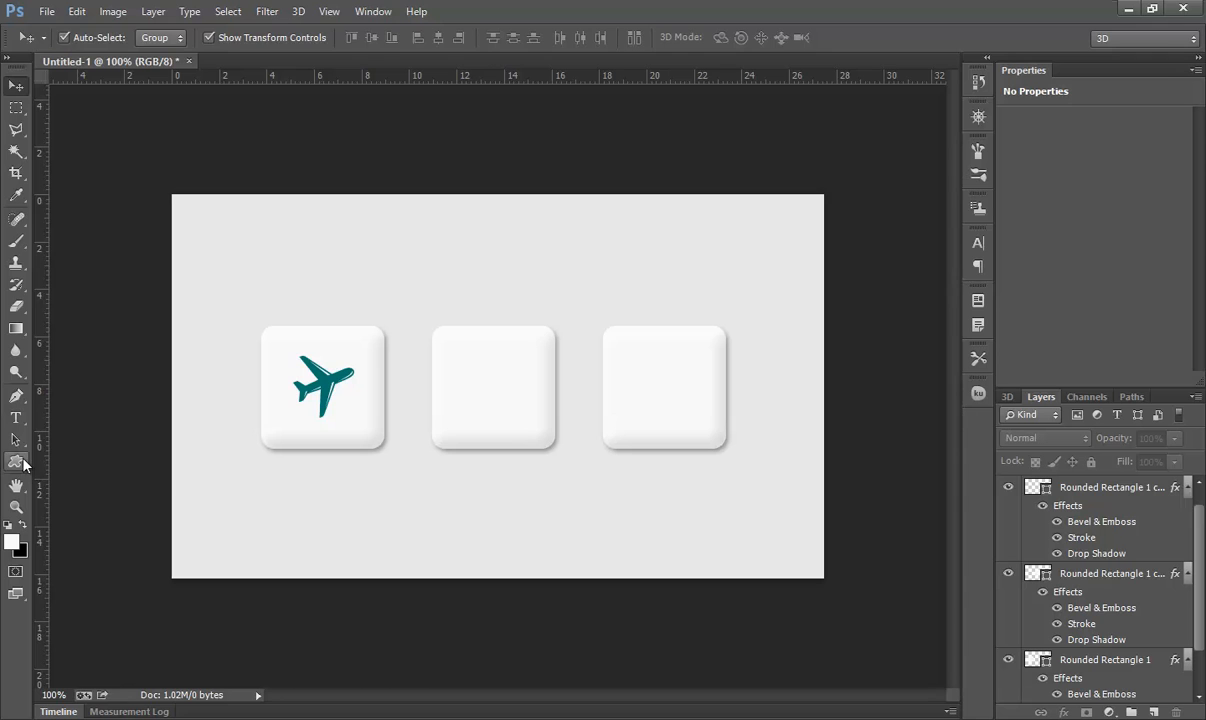
Draw a front-view car custom shape about 76 by 59 px on the middle button and fill it with the airplane's teal.
left_click_drag(25, 465, 102, 542)
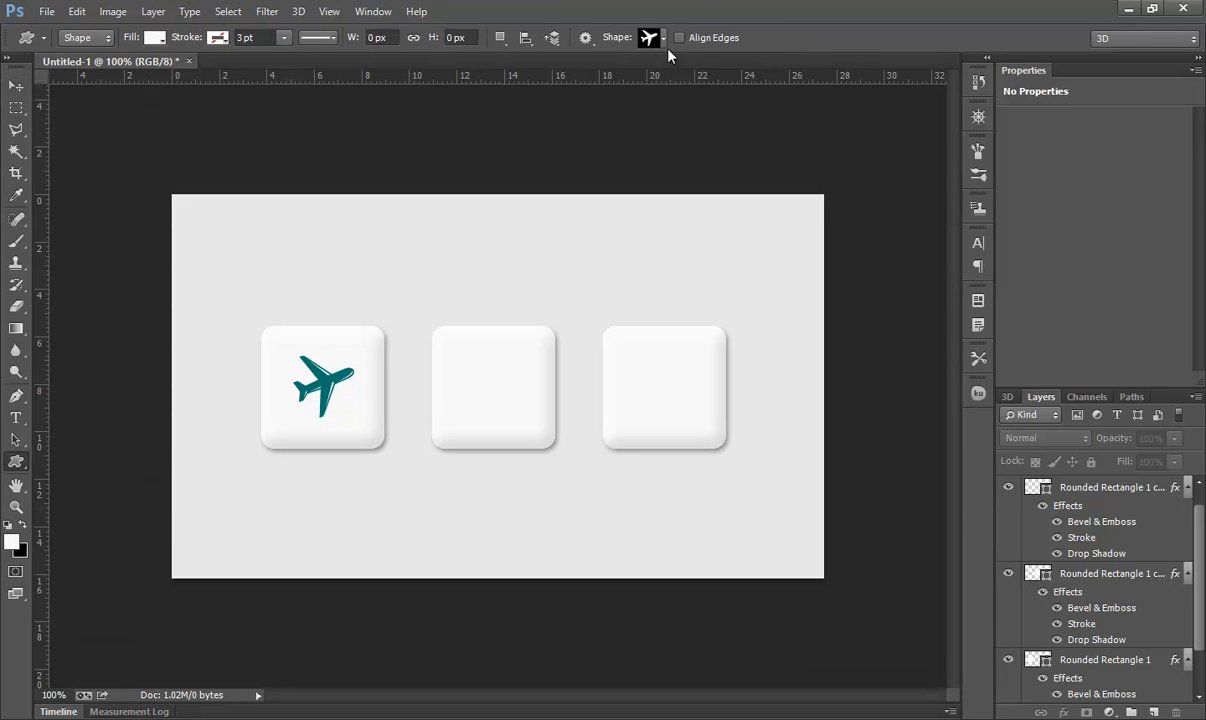
left_click(663, 40)
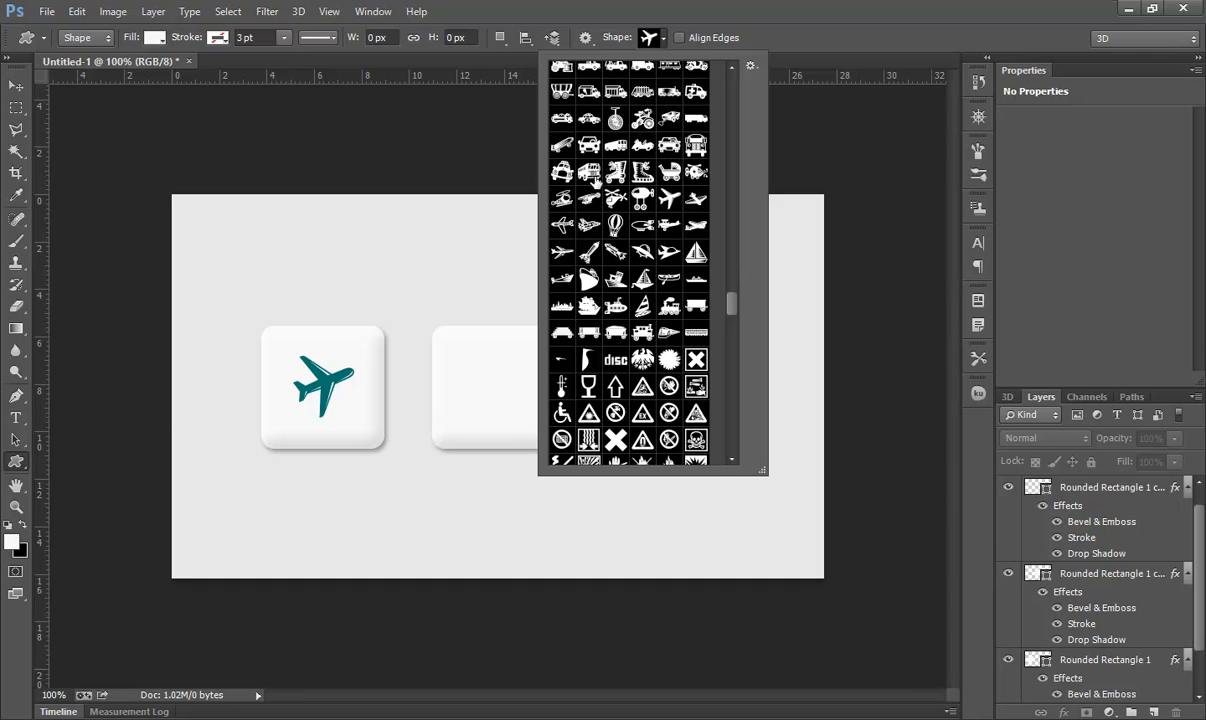
left_click(669, 147)
key("Return")
left_click_drag(468, 363, 527, 412)
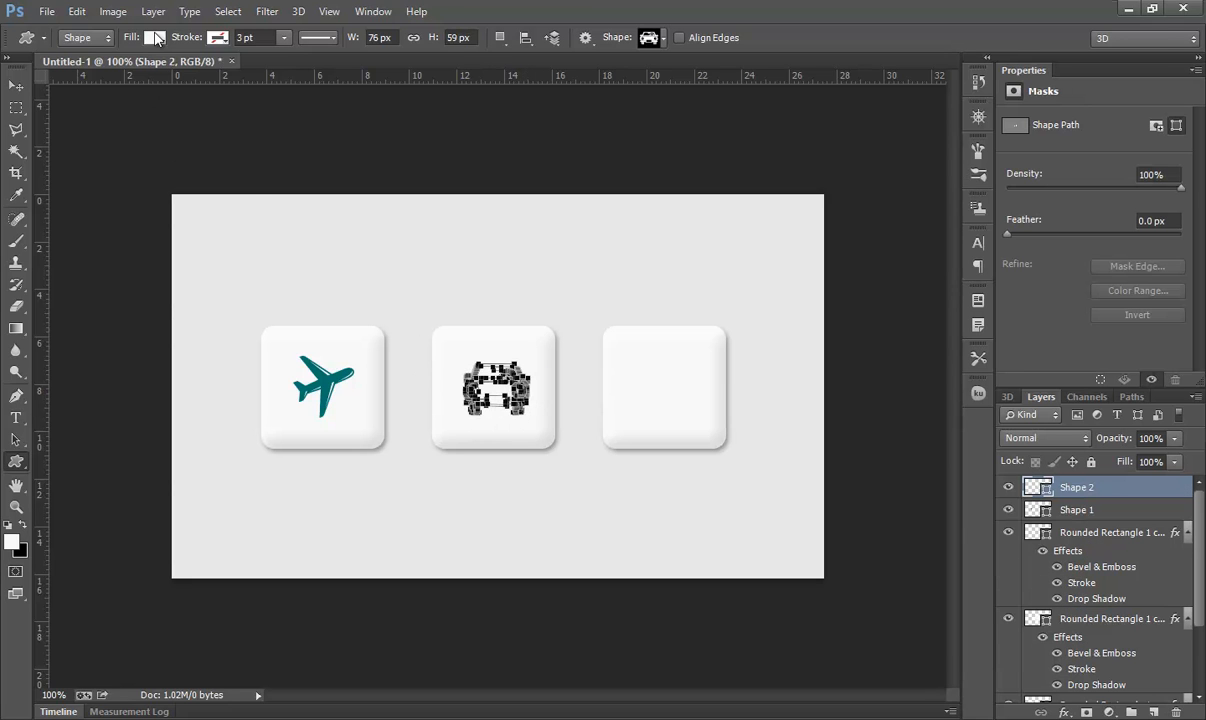
left_click(154, 37)
left_click(71, 118)
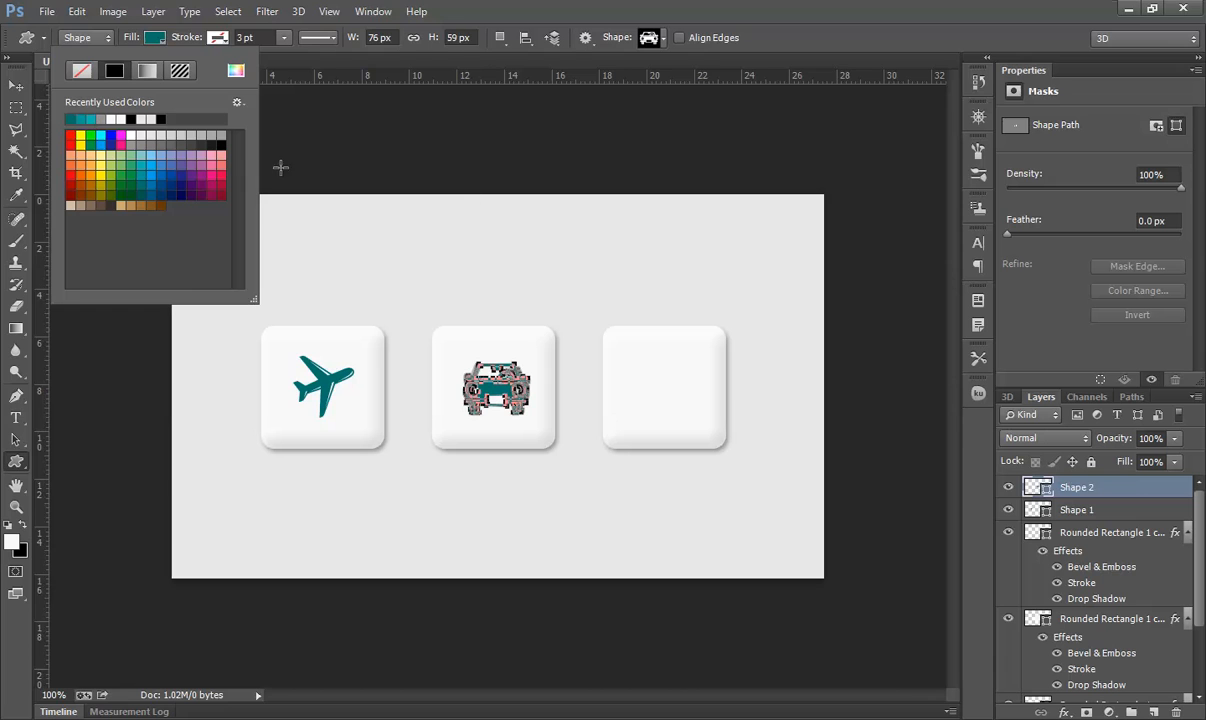
Draw a teal sailing ship custom shape on the third button and move it to the button's center.
left_click(657, 38)
left_click(561, 280)
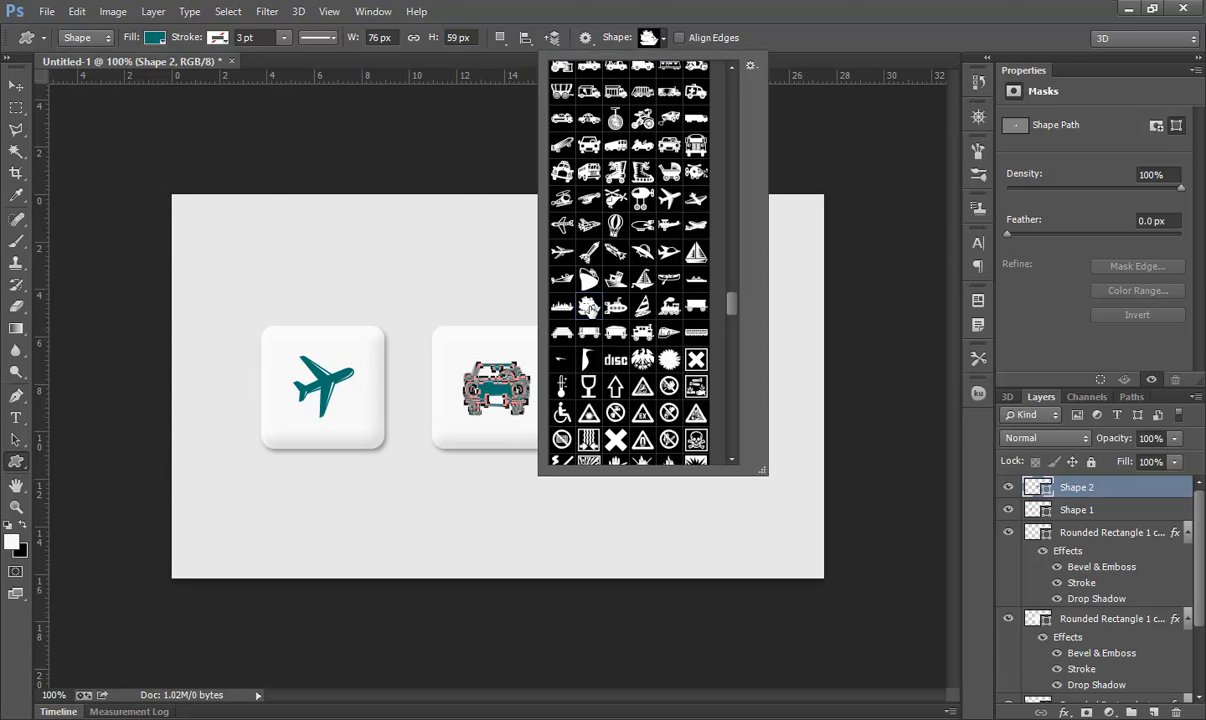
double_click(588, 307)
left_click_drag(659, 375, 703, 418)
key("v")
left_click_drag(624, 358, 662, 380)
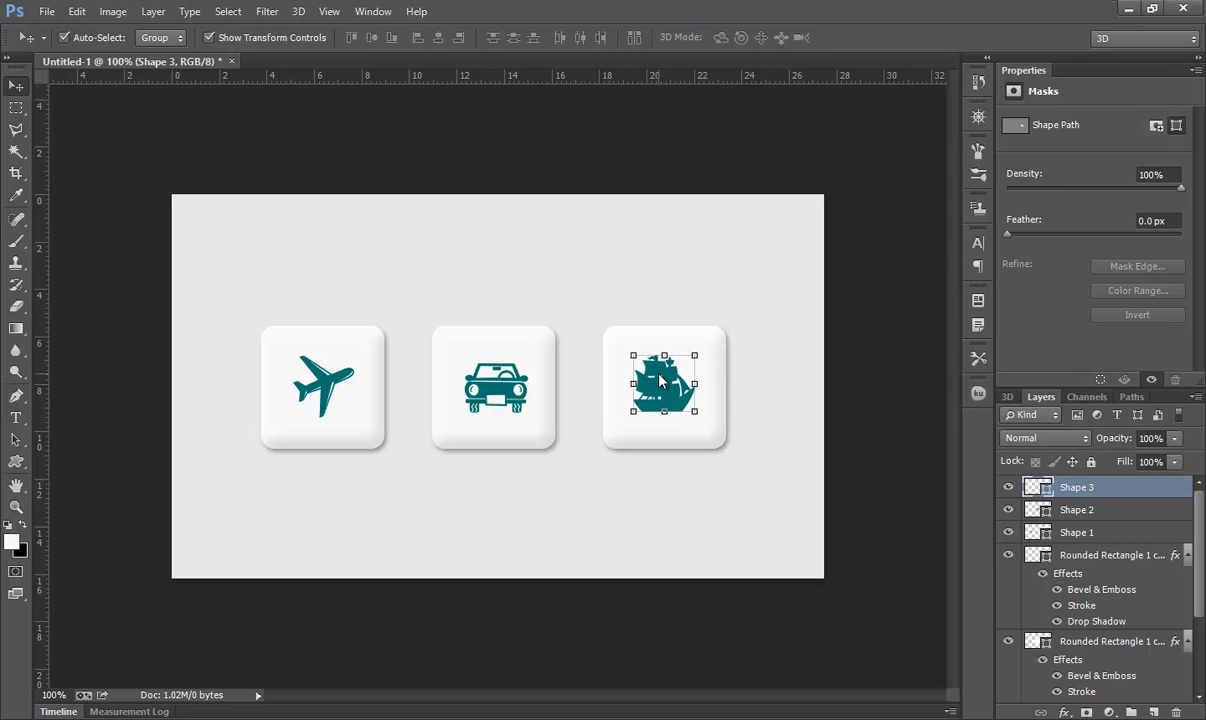
Distribute the airplane, car and ship icons evenly by their horizontal centers, without the buttons, and deselect them.
left_click(470, 368, "shift")
left_click(324, 362, "shift")
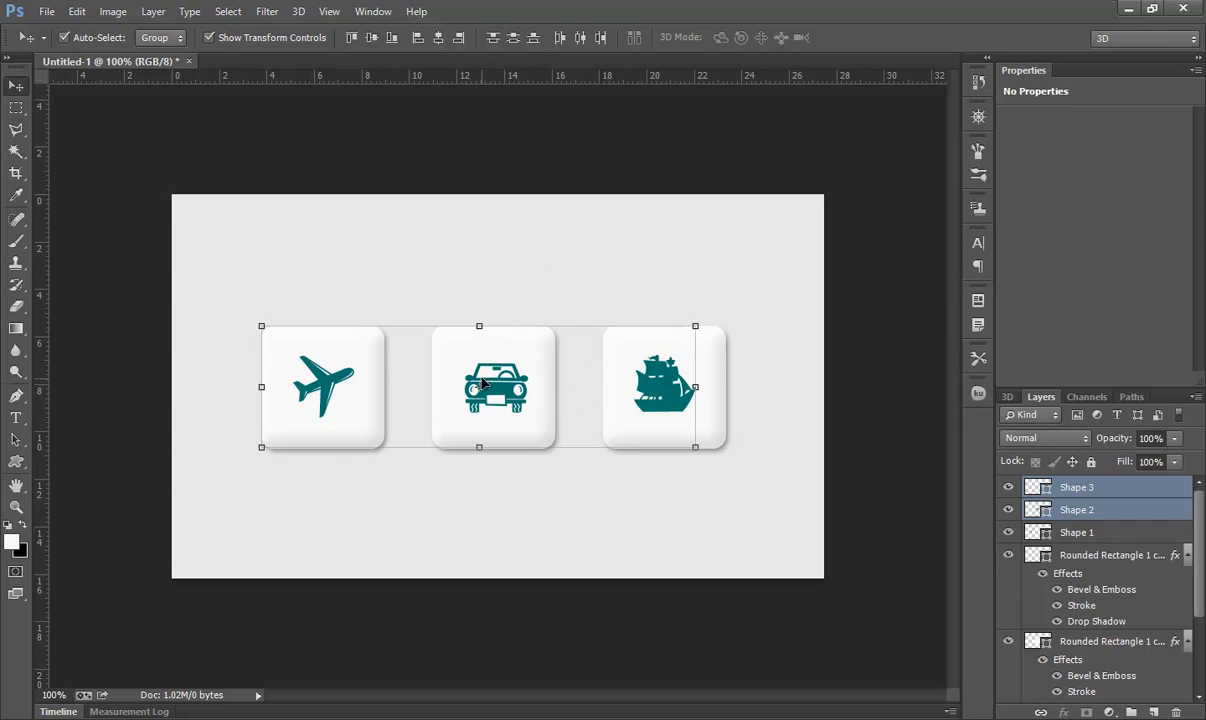
left_click(357, 397, "shift")
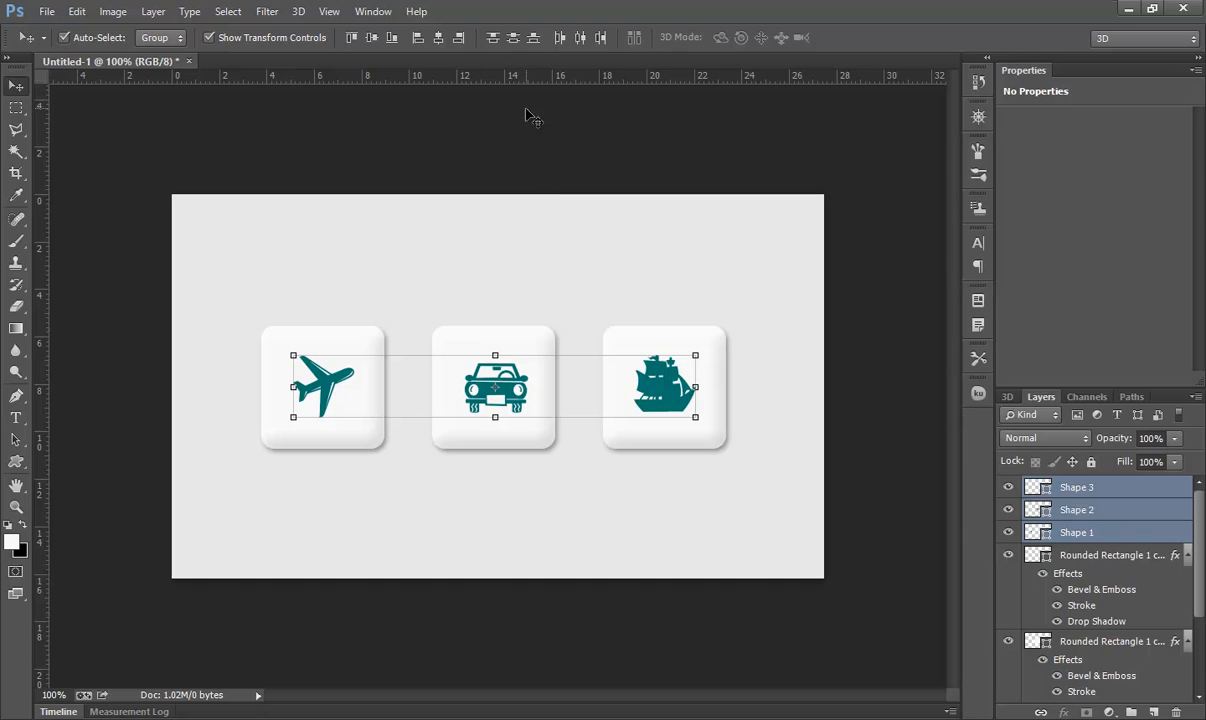
left_click(578, 40)
left_click(605, 468)
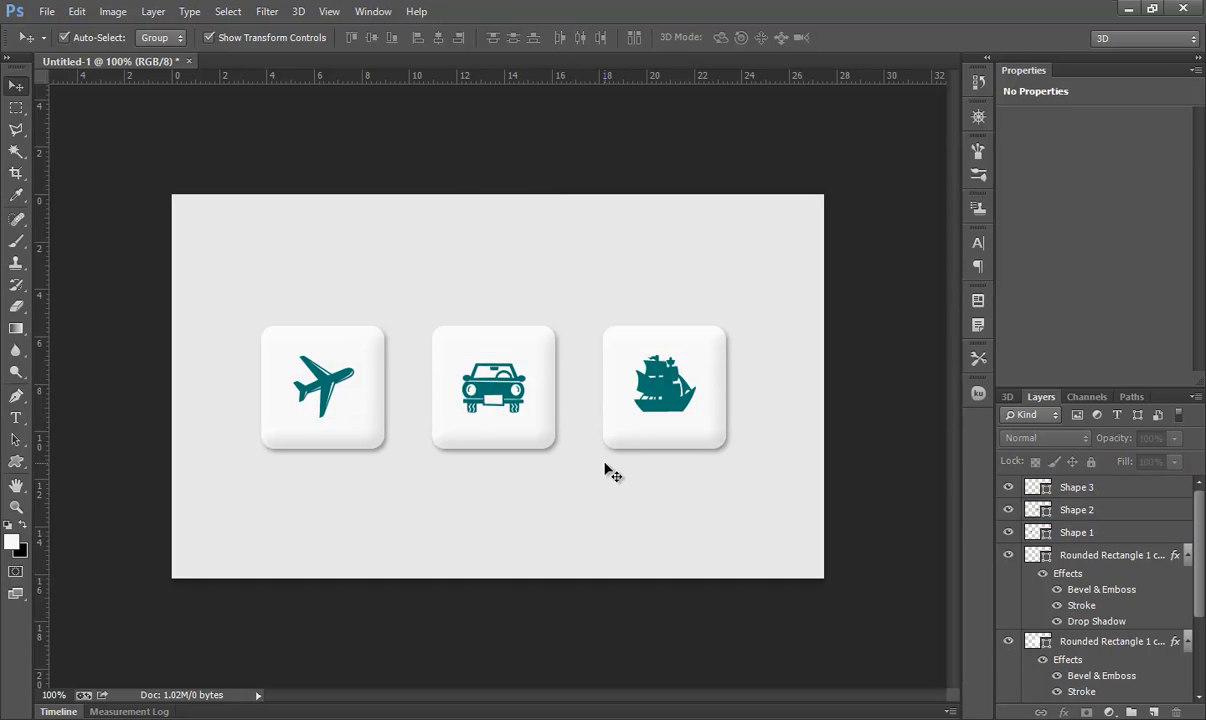